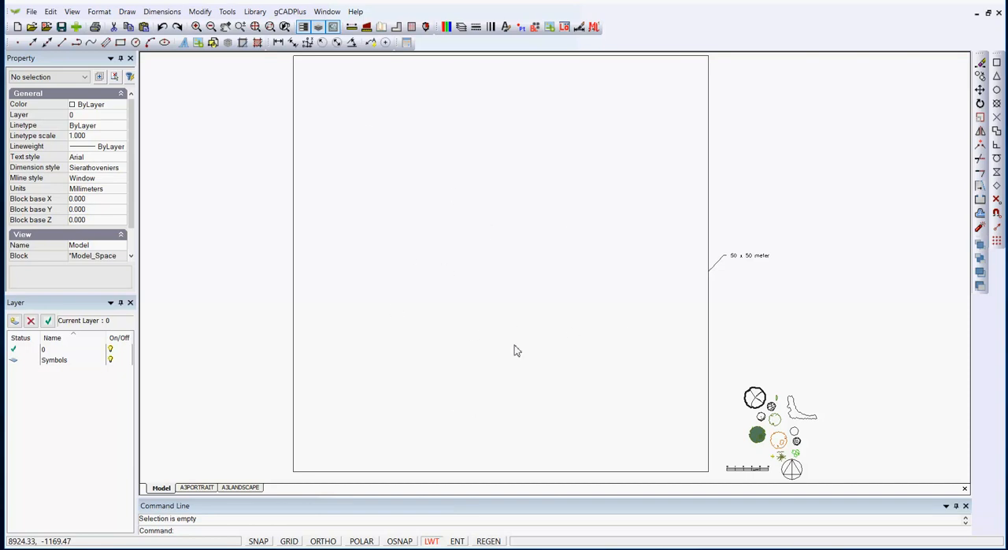
# Inspect the properties of the square's bottom boundary line, enlarging the property list to show all its values
pyautogui.click(528, 471)
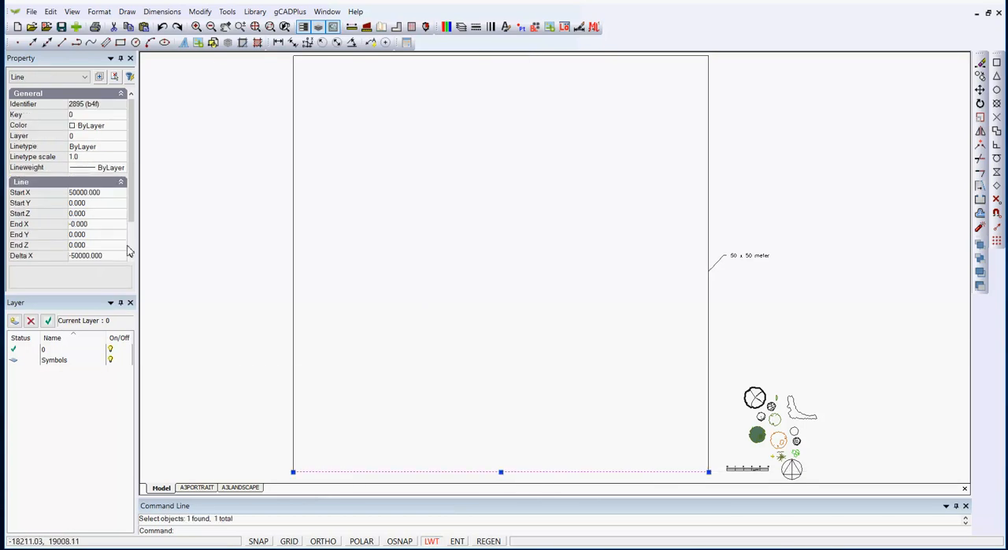
pyautogui.moveTo(102, 301); pyautogui.dragTo(100, 367)
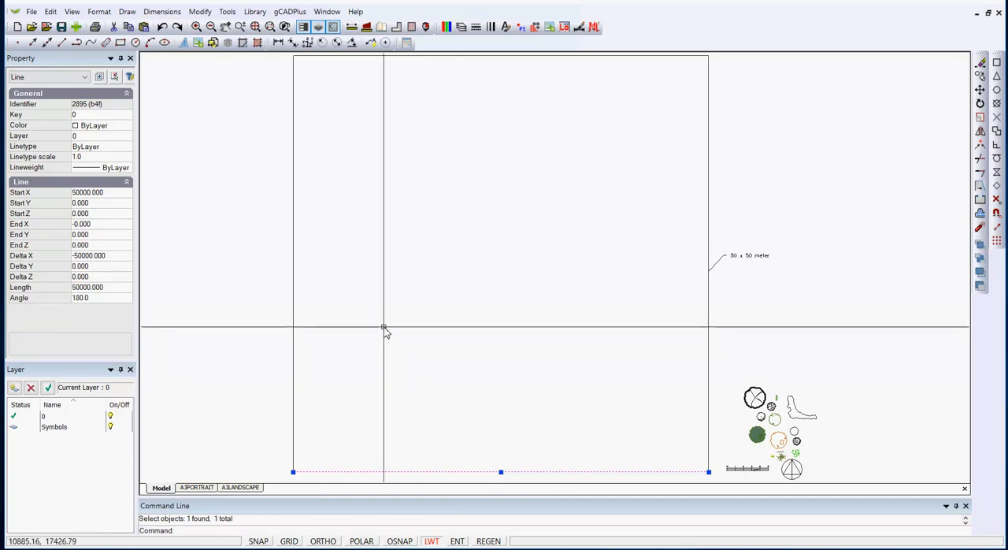
pyautogui.press('Escape')
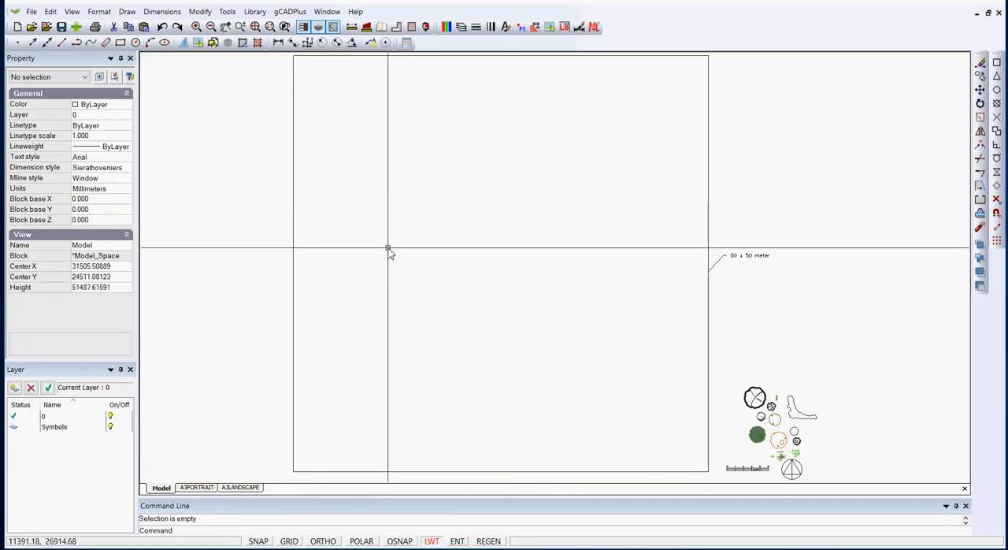
# Examine the plant symbols, scale bar and north arrow beside the 50 x 50 meter square
pyautogui.scroll(1, 766, 444)
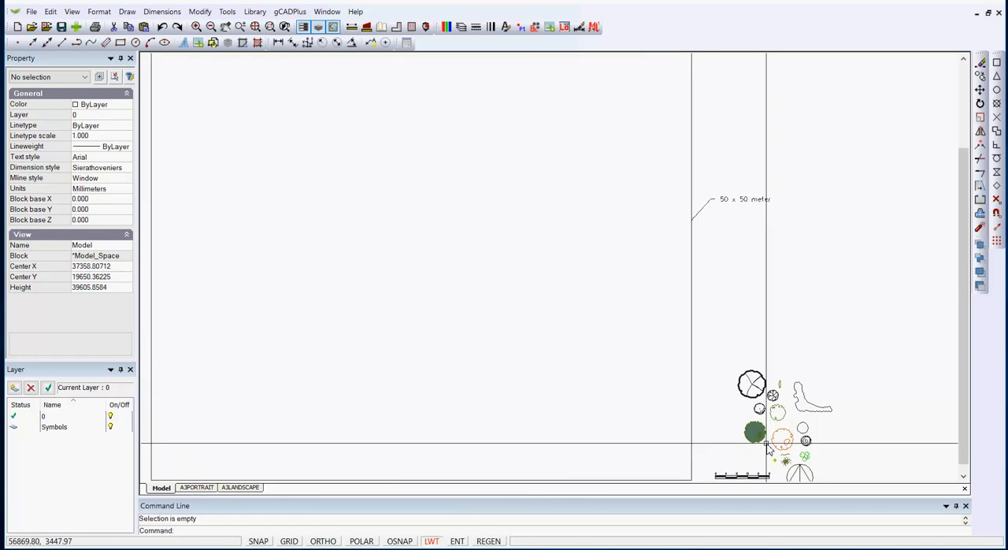
pyautogui.scroll(1, 767, 444)
pyautogui.moveTo(761, 438); pyautogui.dragTo(640, 294, button='middle')
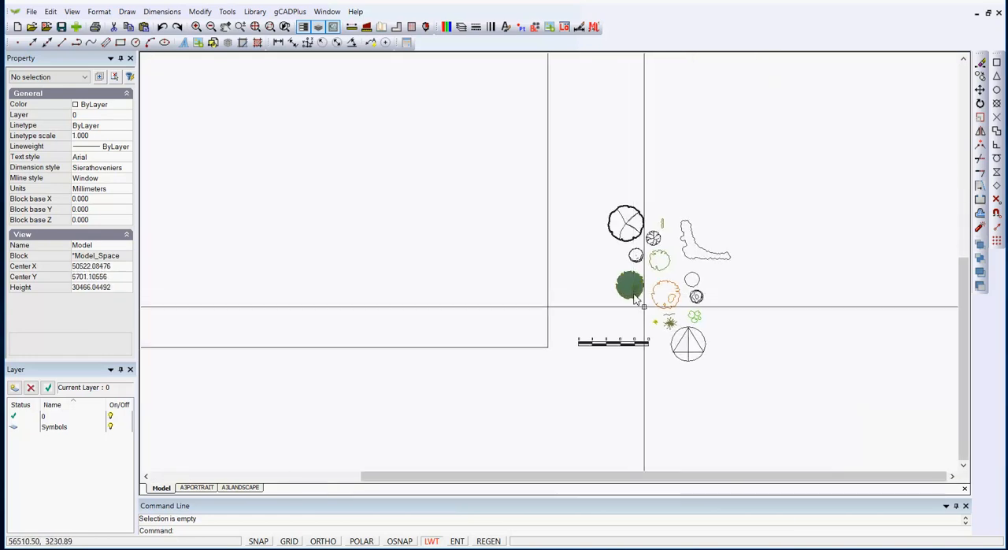
pyautogui.scroll(2, 644, 306)
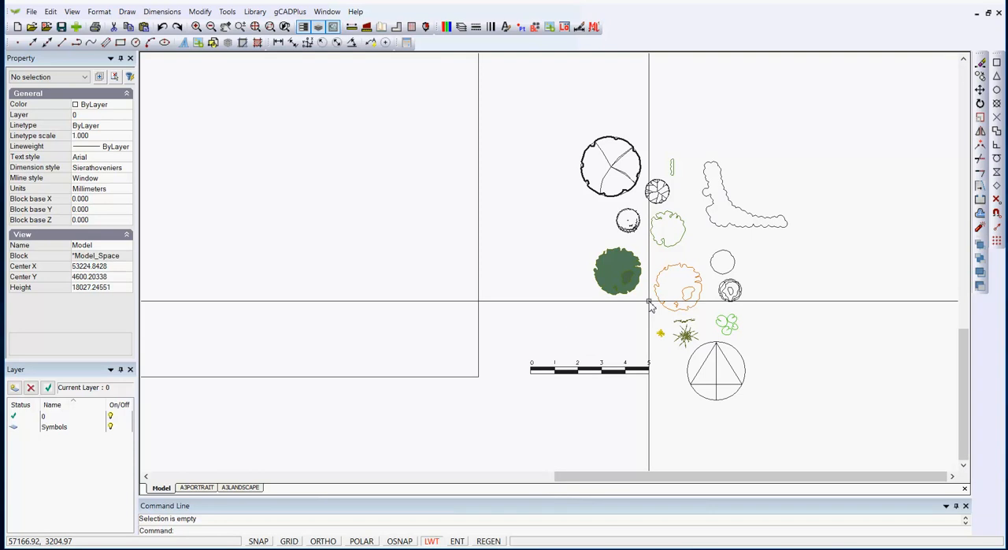
pyautogui.scroll(-2, 651, 306)
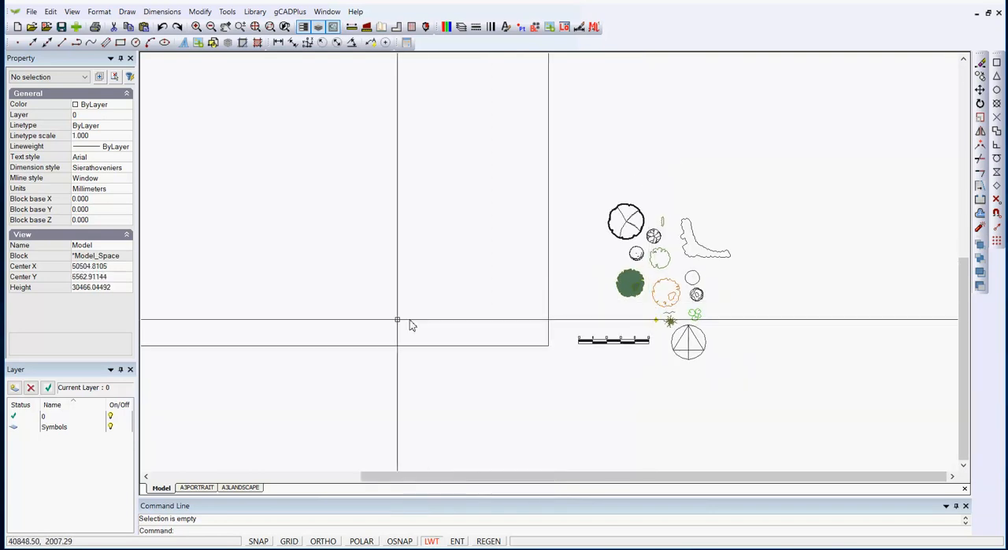
# Review the A3PORTRAIT and A3LANDSCAPE layouts, turning the grid off in the landscape one and checking its title block
pyautogui.click(197, 487)
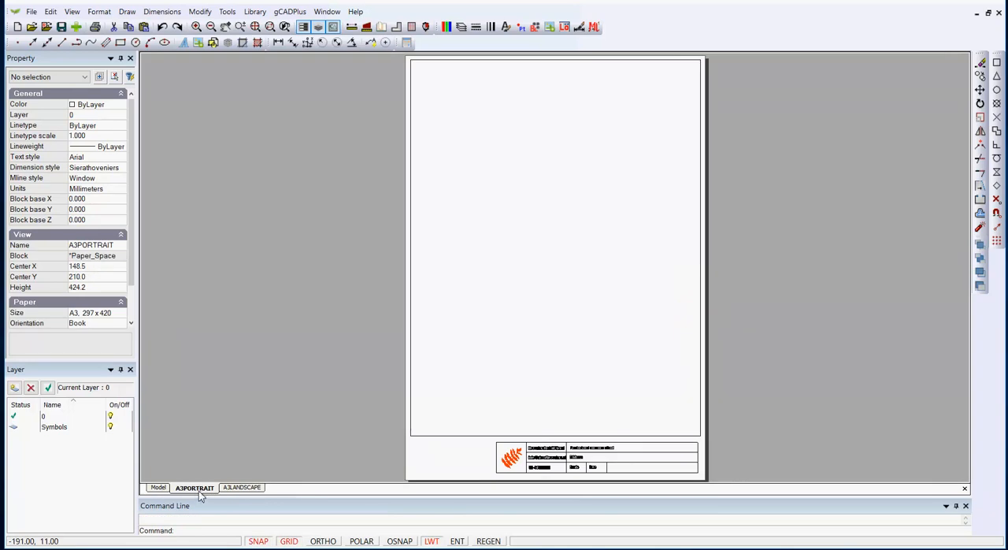
pyautogui.click(243, 489)
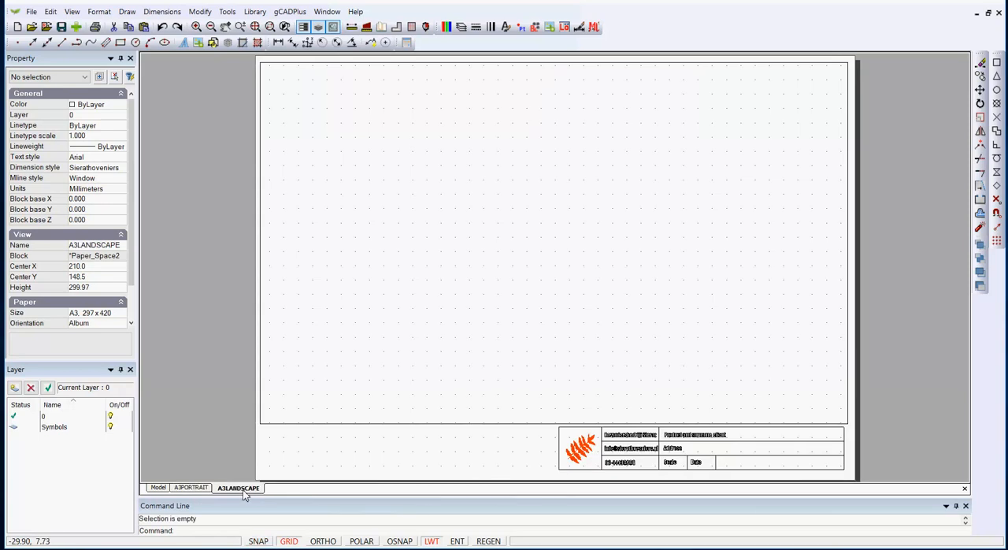
pyautogui.click(286, 541)
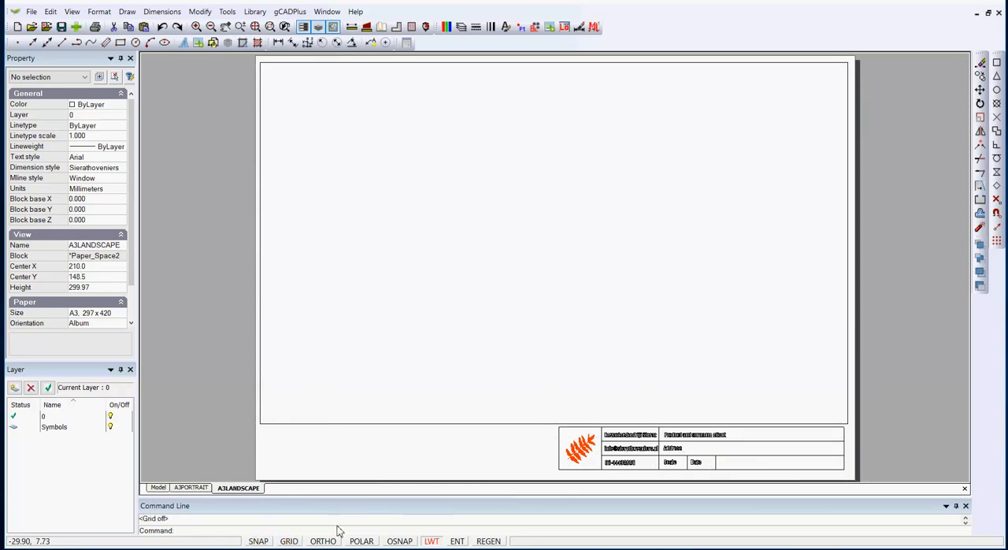
pyautogui.click(632, 451)
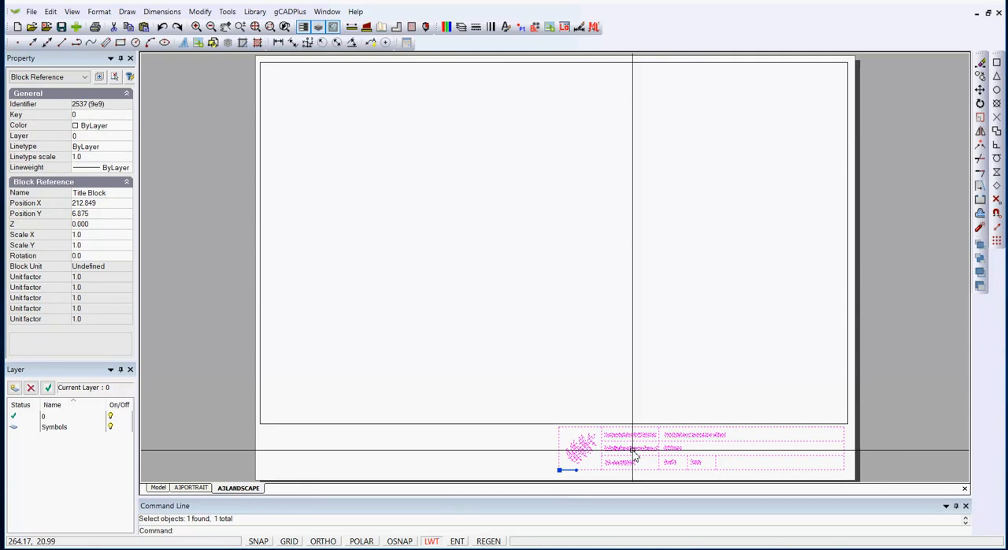
pyautogui.press('Escape')
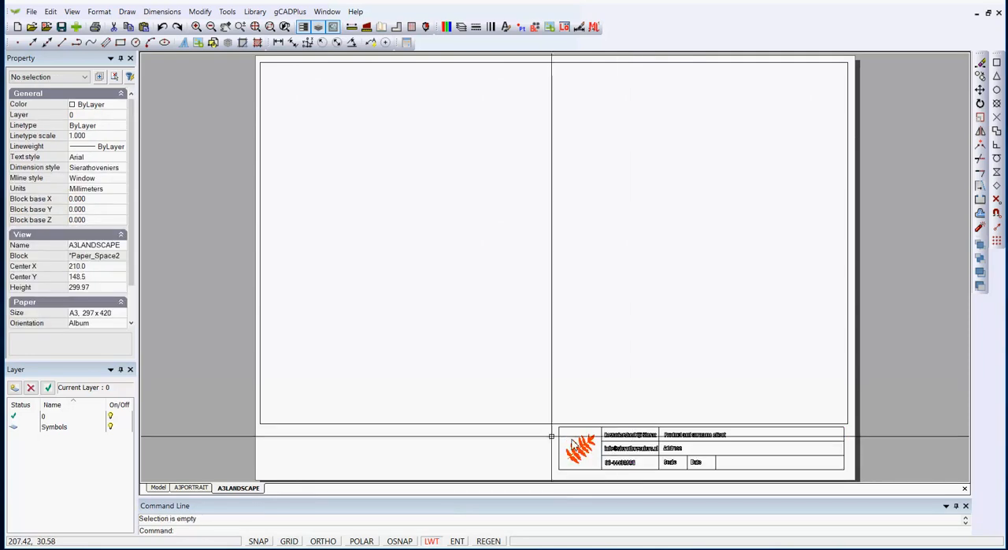
# Return to model space and load UPlantSymbol09.lcd from the Standard plants library into the drawing's blocks
pyautogui.click(158, 488)
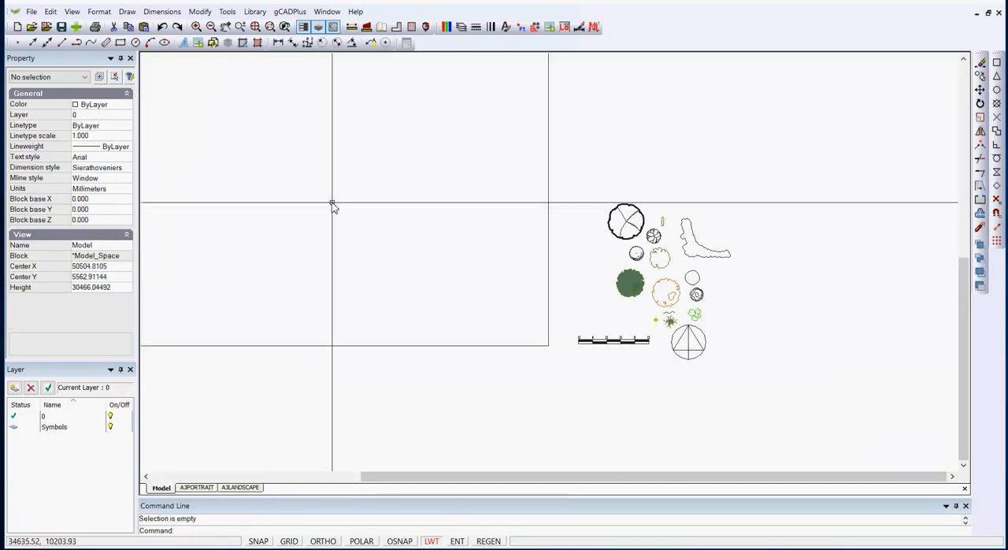
pyautogui.scroll(-1, 349, 216)
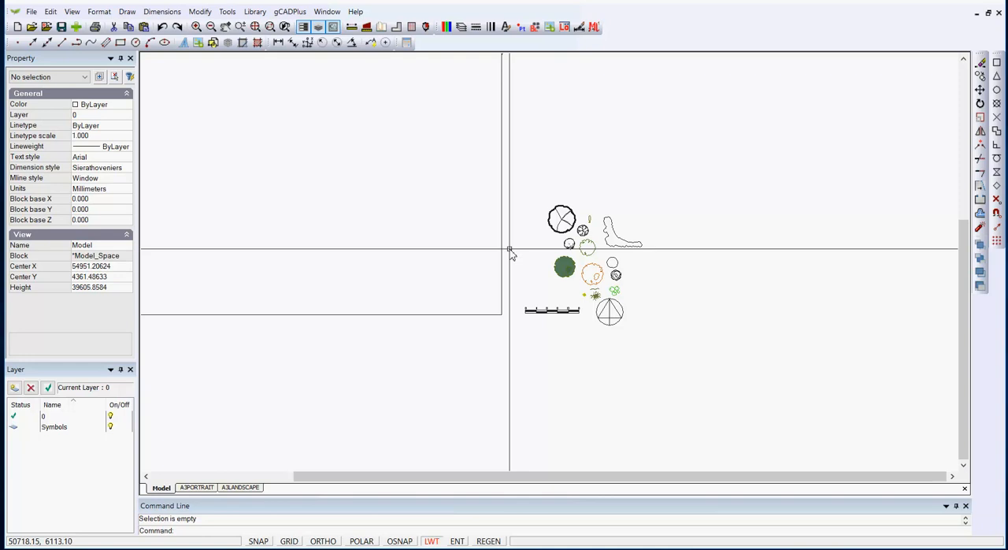
pyautogui.scroll(4, 511, 252)
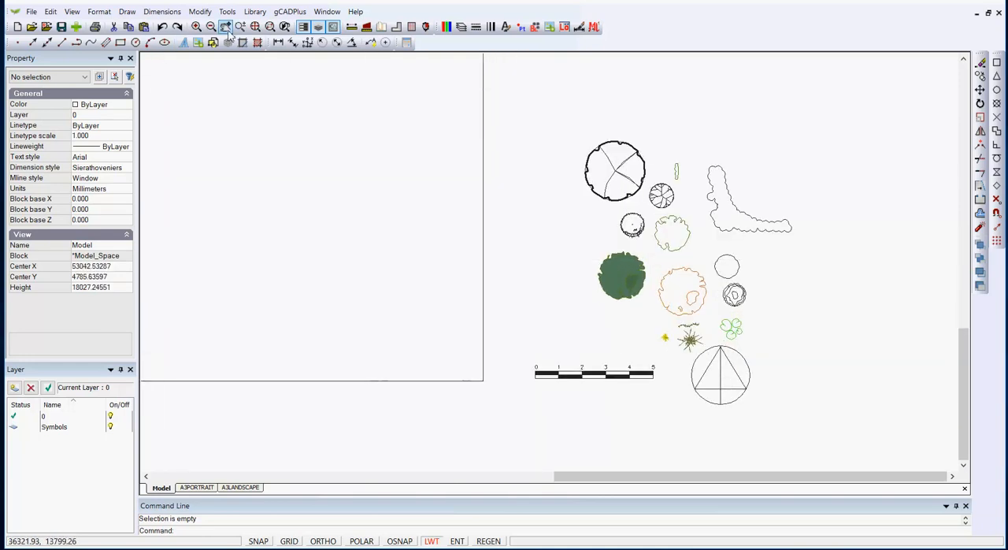
pyautogui.click(256, 15)
pyautogui.moveTo(272, 28)
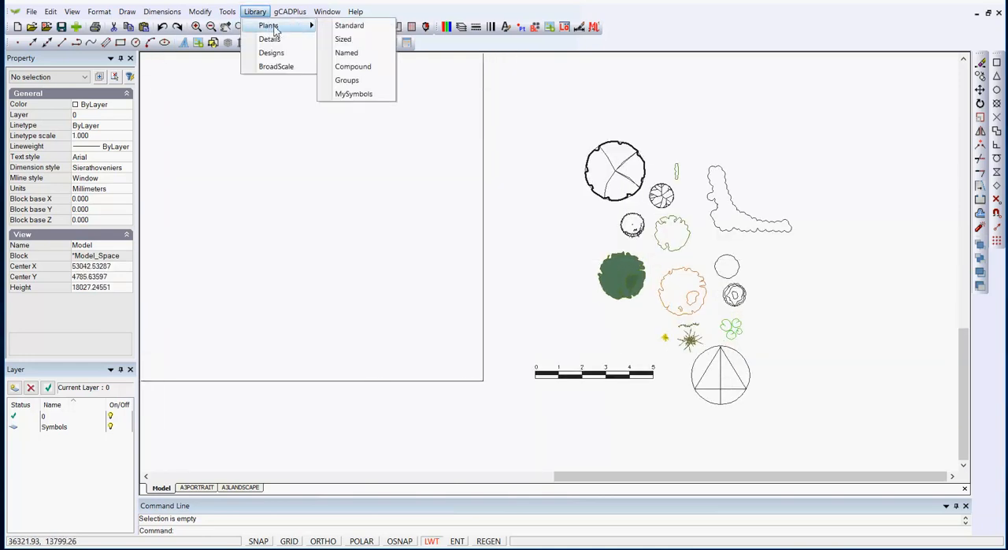
pyautogui.click(349, 26)
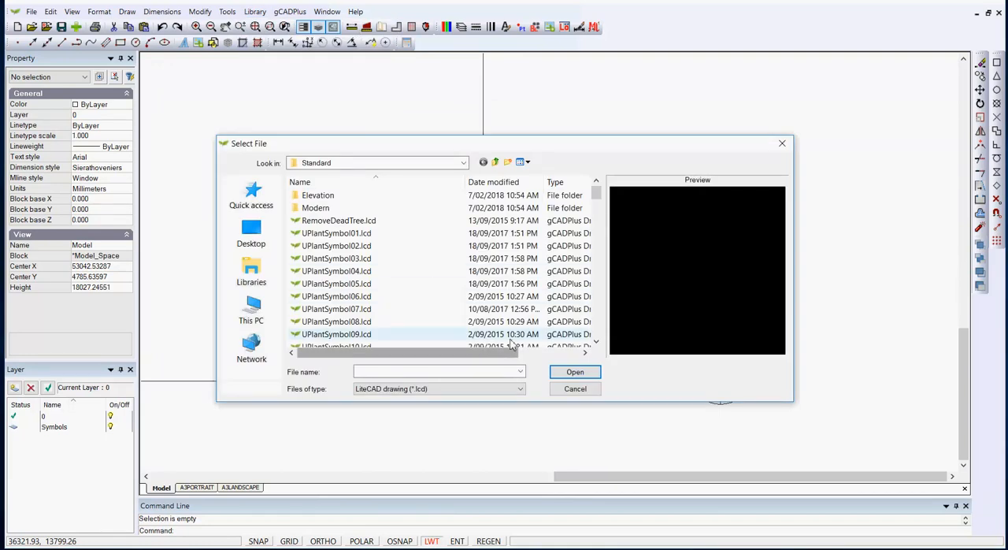
pyautogui.click(346, 311)
pyautogui.click(342, 321)
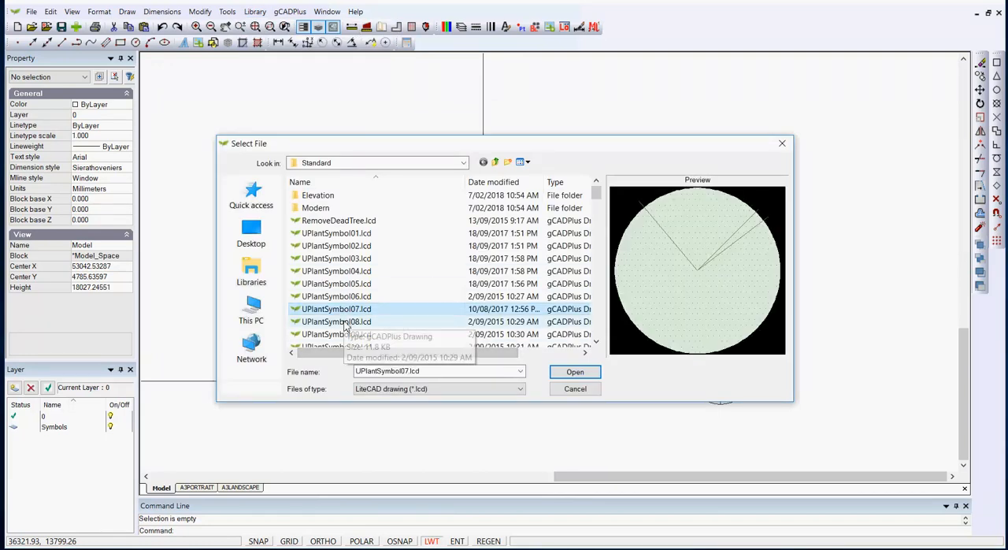
pyautogui.click(346, 334)
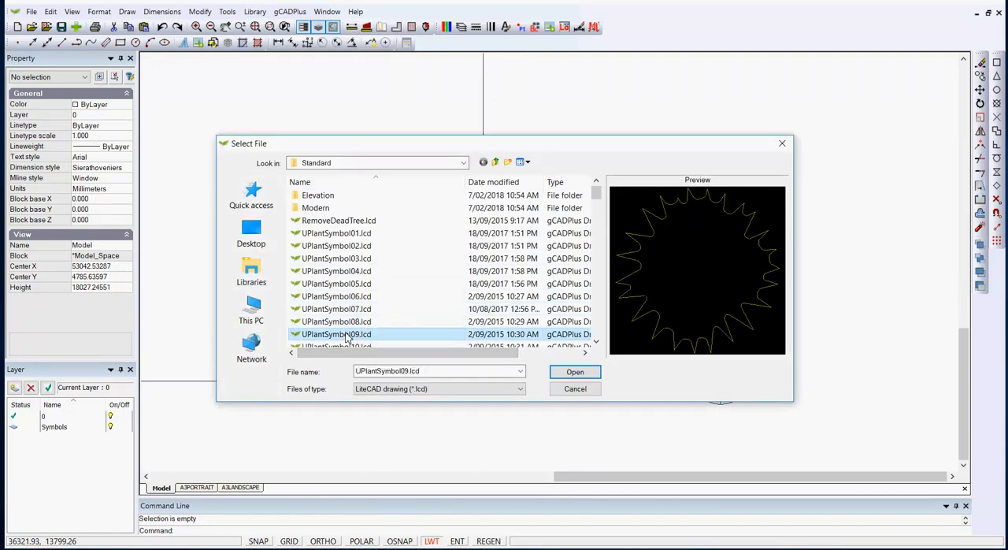
pyautogui.click(573, 374)
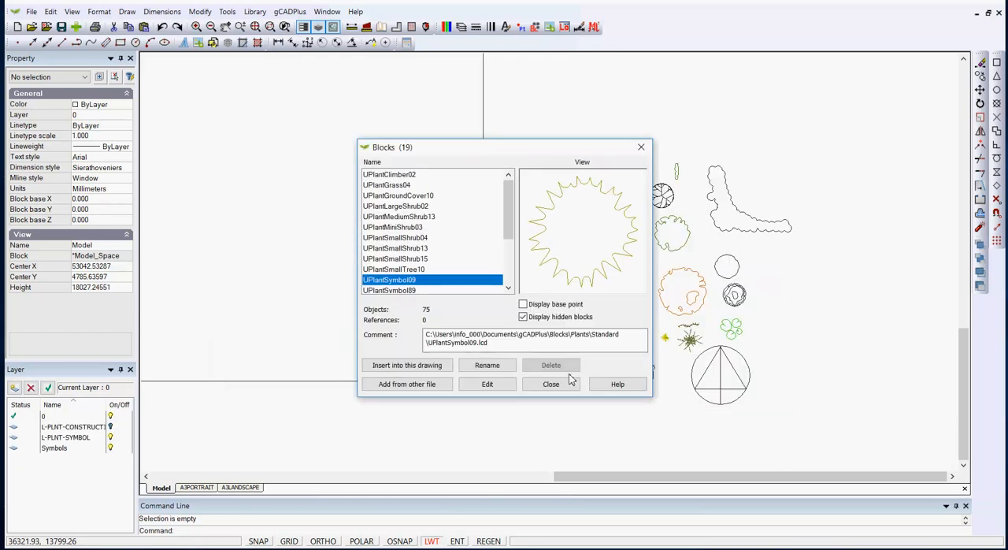
# Insert the UPlantSymbol09 block inside the square near its lower-right corner, specifying the scale on-screen, about 7.2 m across
pyautogui.click(407, 365)
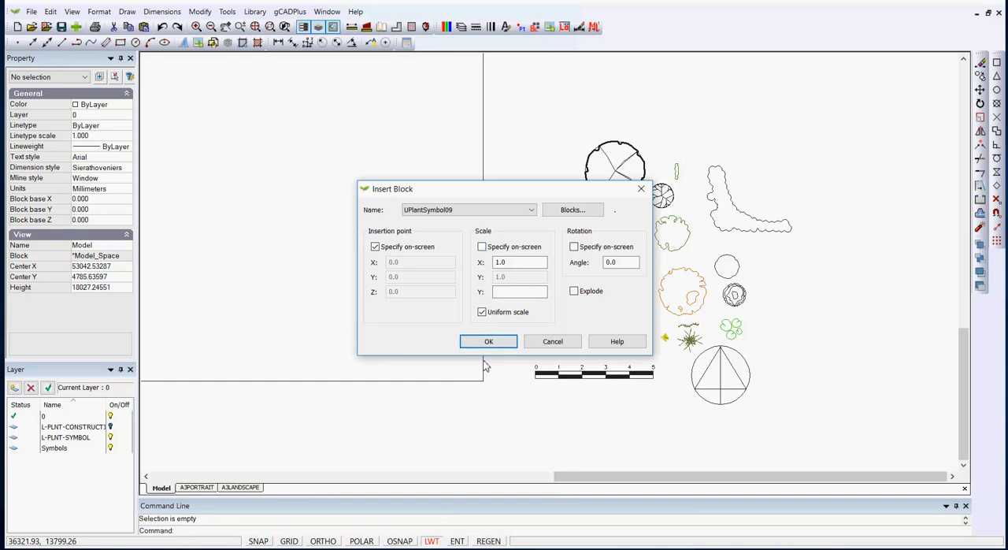
pyautogui.click(483, 247)
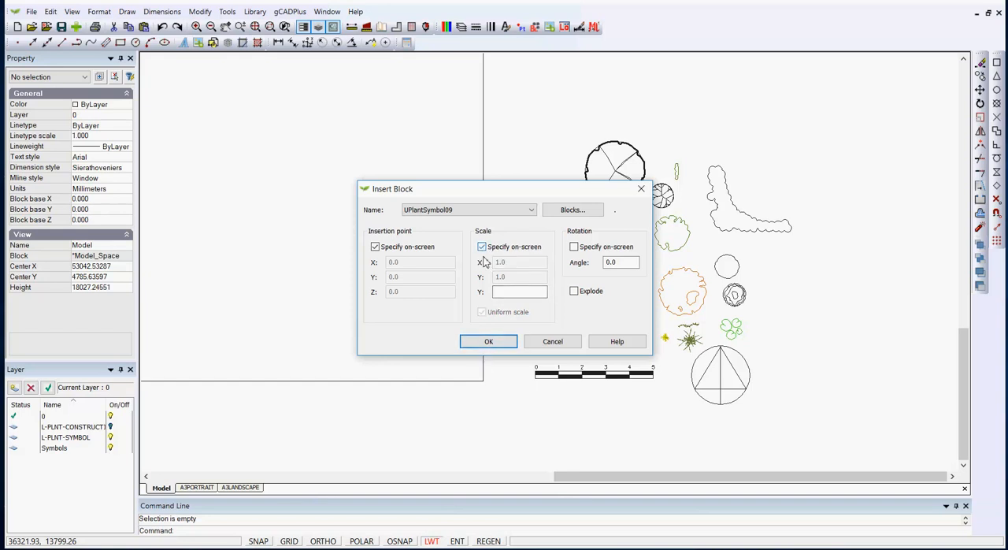
pyautogui.click(492, 342)
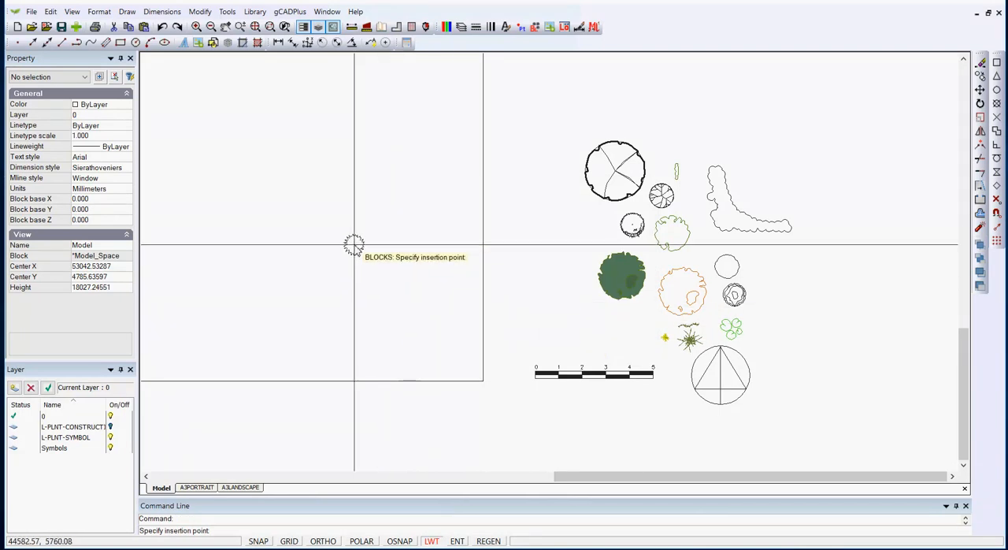
pyautogui.click(322, 225)
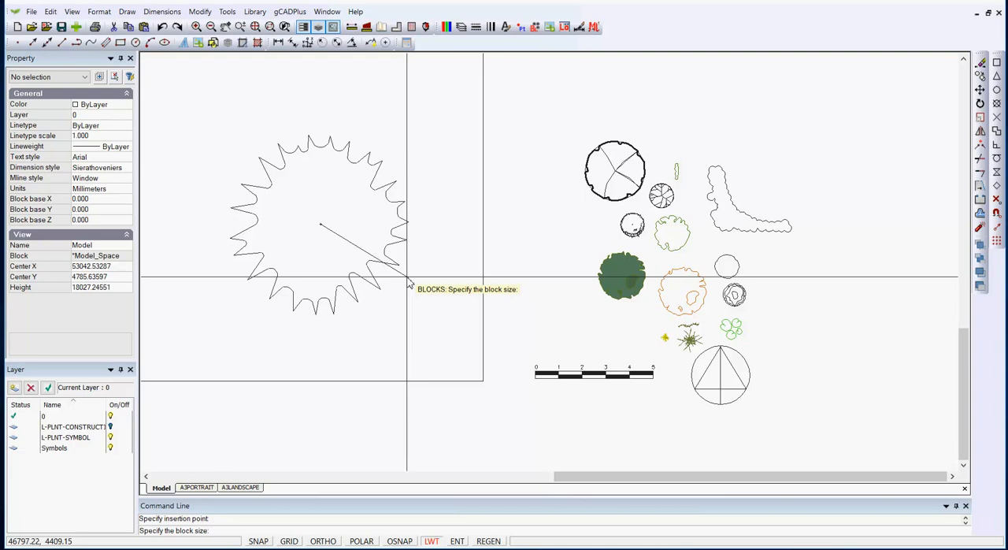
pyautogui.click(407, 279)
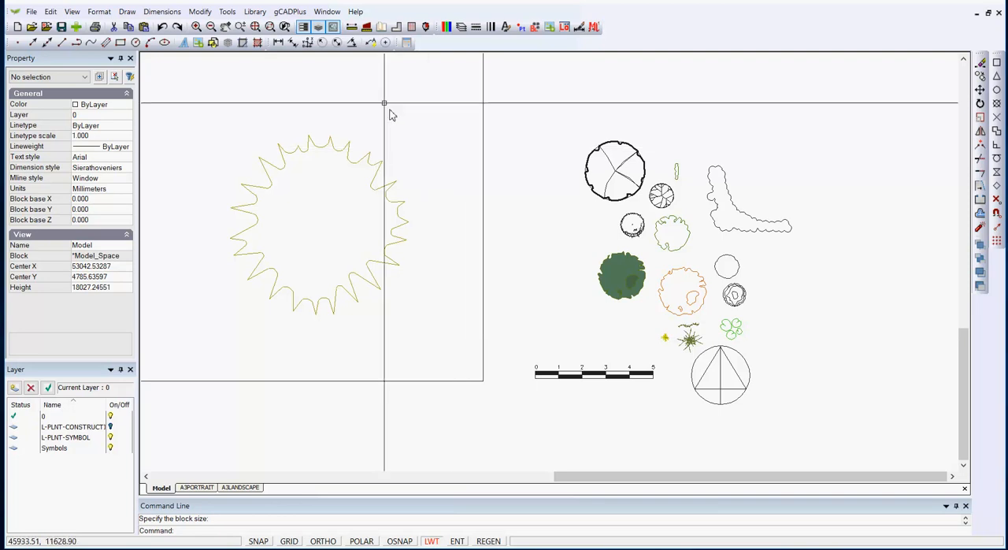
# Measure the width of the inserted plant symbol
pyautogui.click(352, 42)
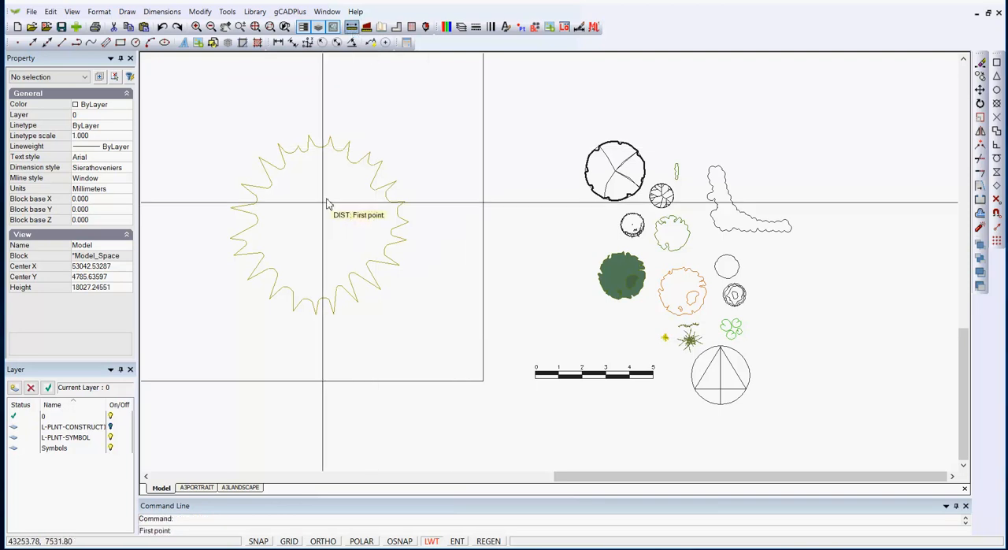
pyautogui.click(233, 230)
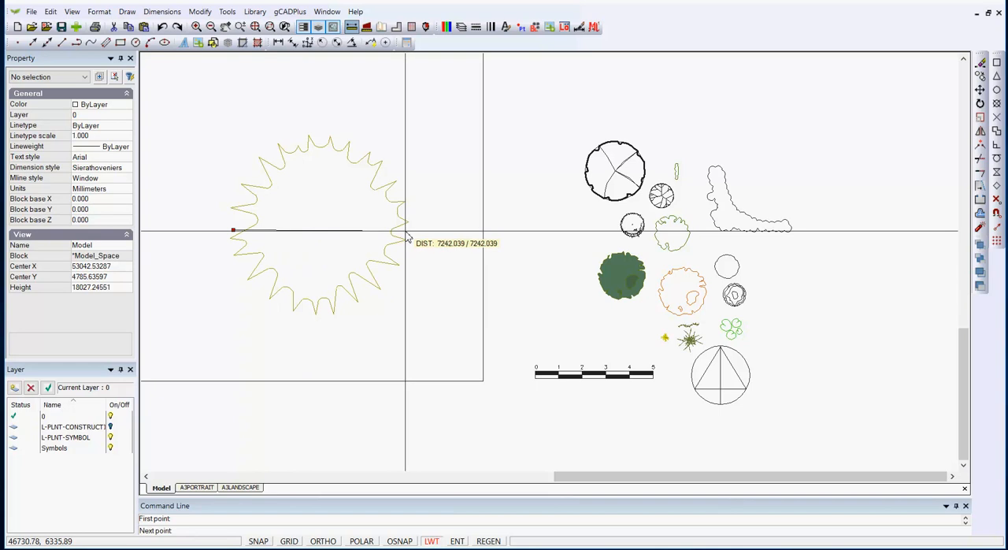
pyautogui.click(406, 232)
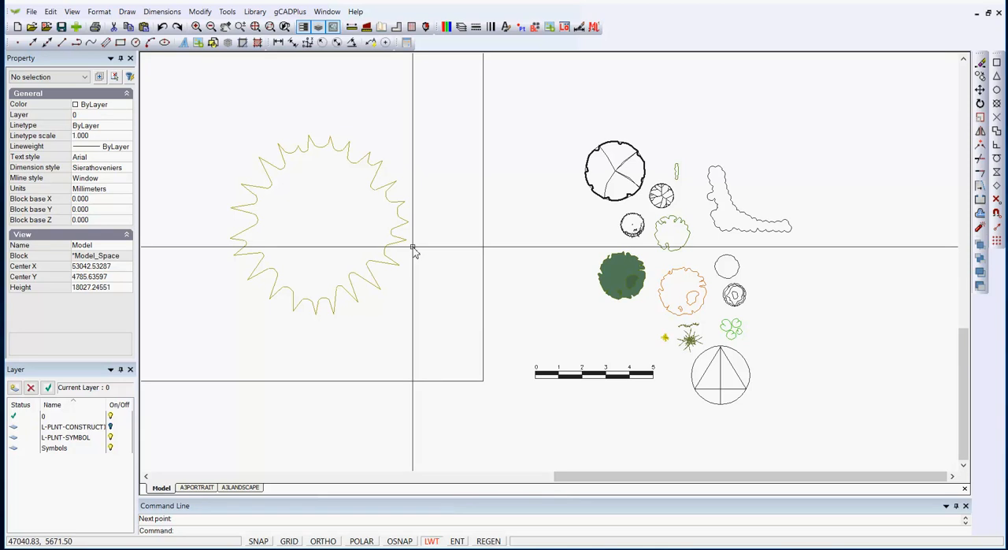
# Turn the L-PLNT-SYMBOL layer off and the L-PLNT-CONSTRUCTION layer on
pyautogui.click(462, 27)
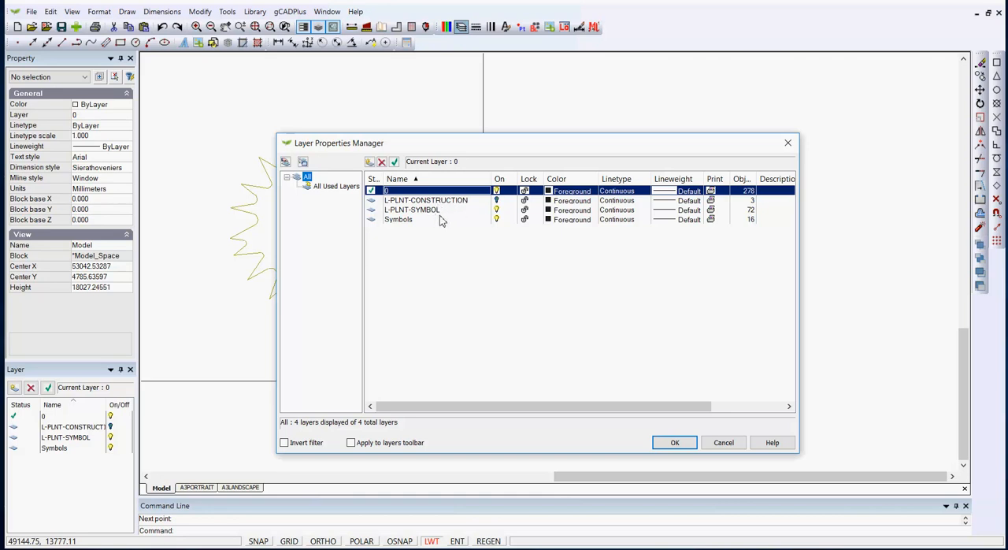
pyautogui.click(683, 446)
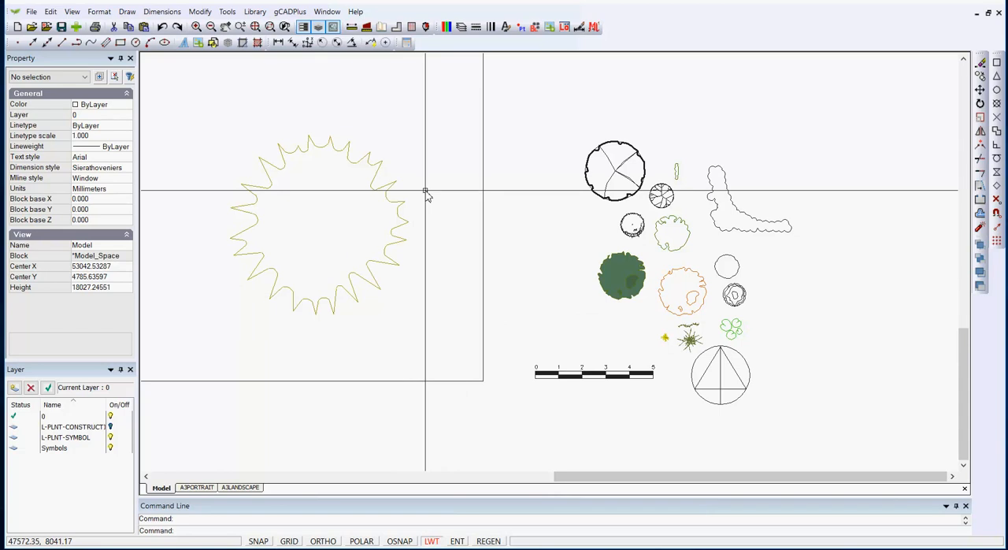
pyautogui.click(461, 28)
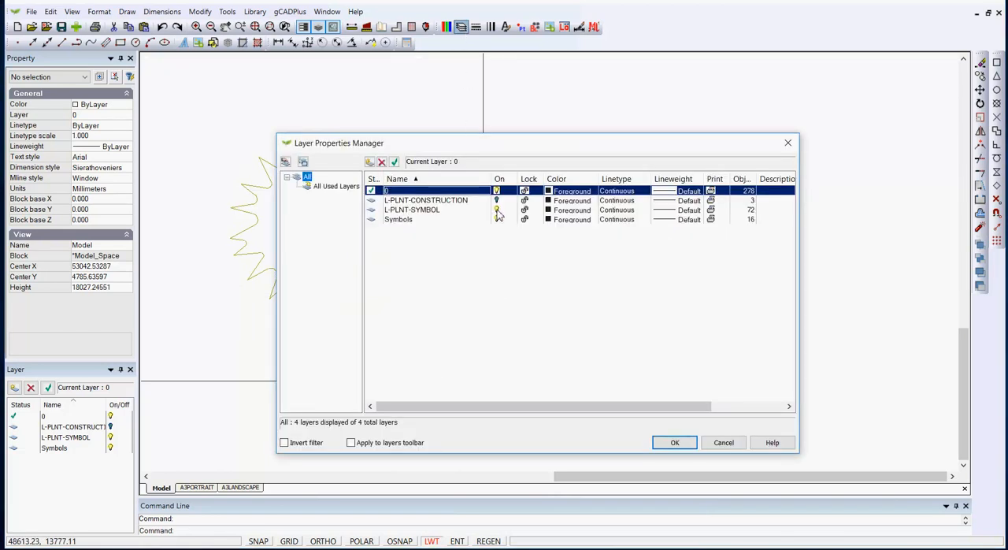
pyautogui.click(497, 209)
pyautogui.click(498, 200)
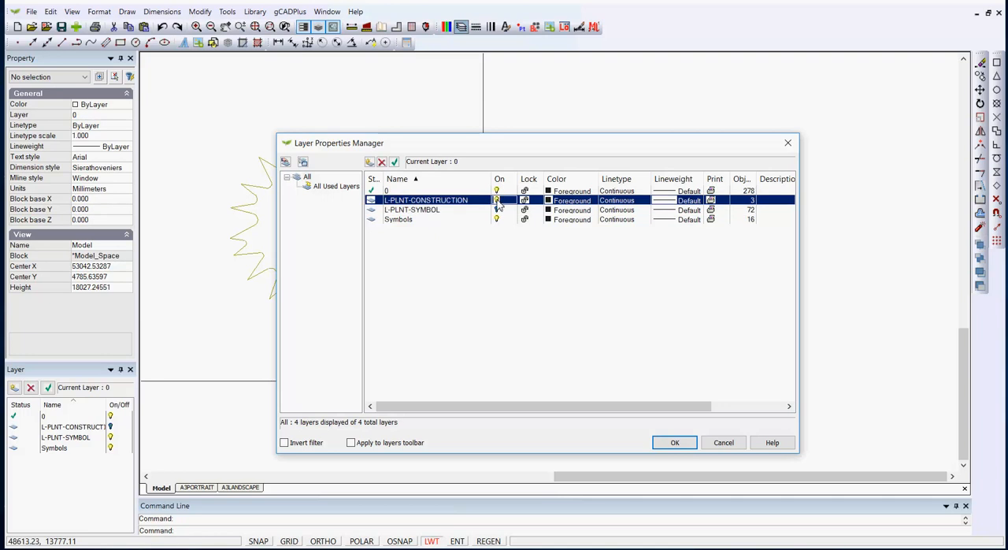
pyautogui.click(674, 442)
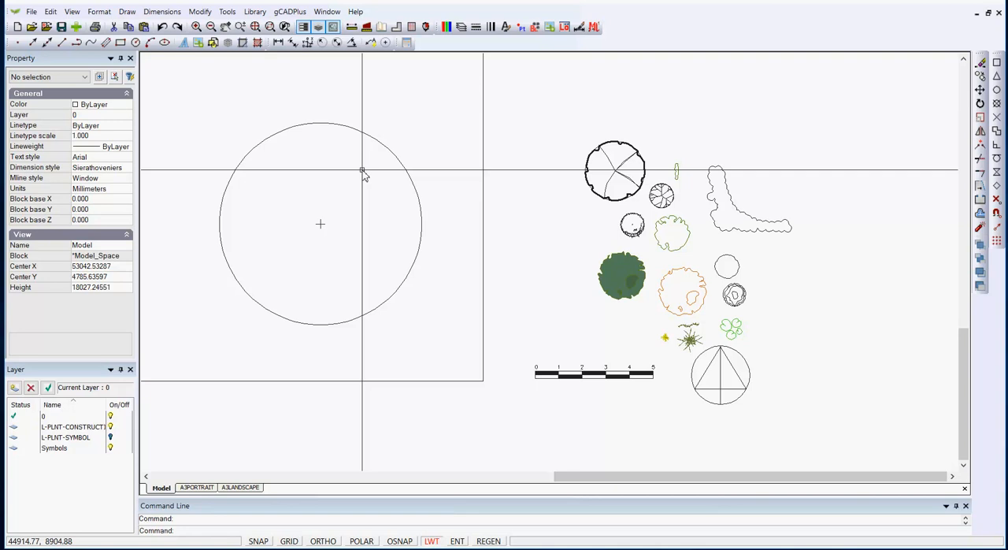
# Turn the L-PLNT-CONSTRUCTION layer off and the L-PLNT-SYMBOL layer on
pyautogui.click(461, 26)
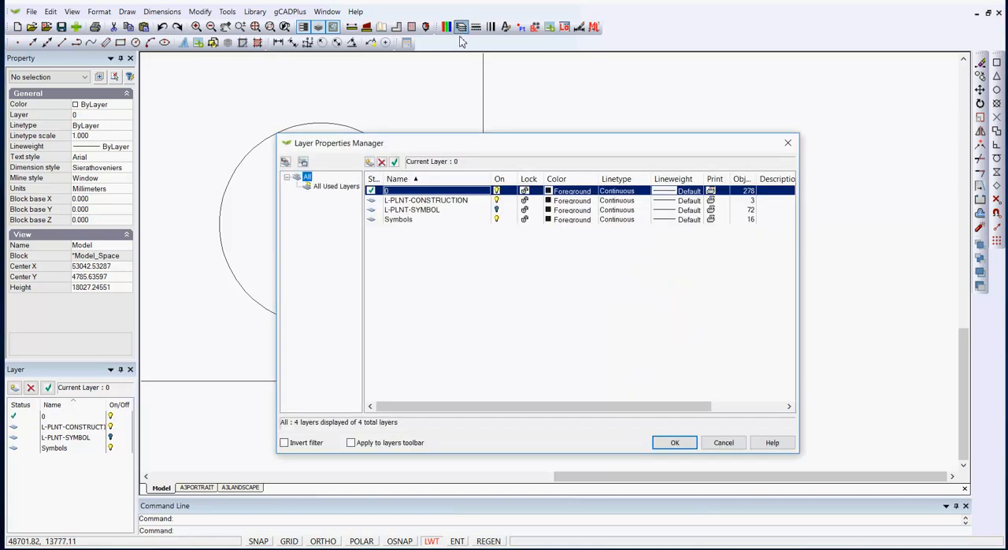
pyautogui.click(497, 202)
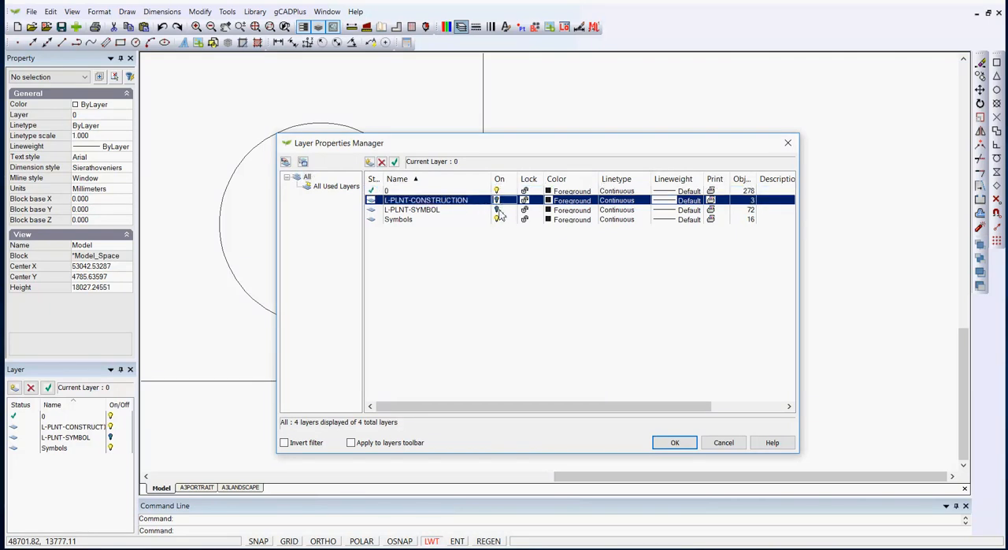
pyautogui.click(497, 211)
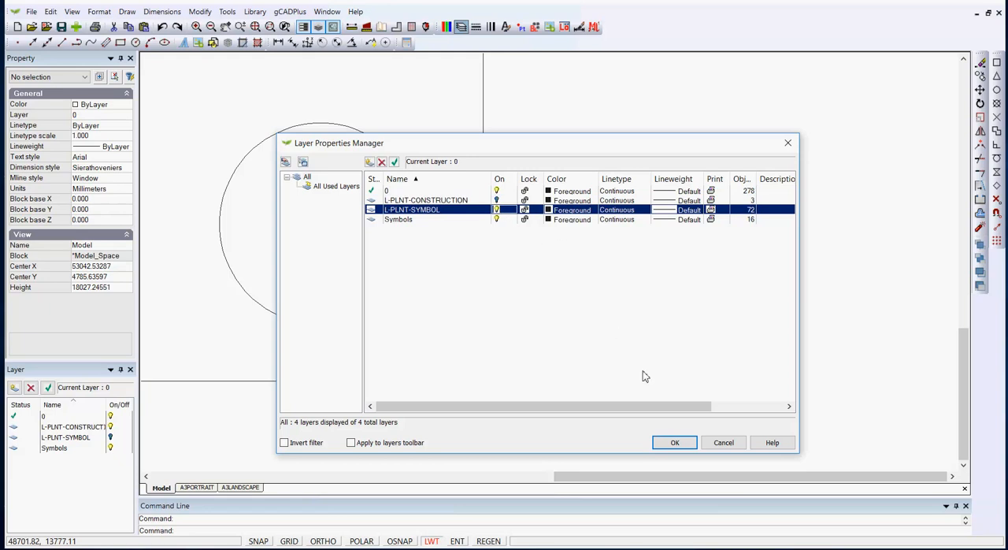
pyautogui.click(675, 442)
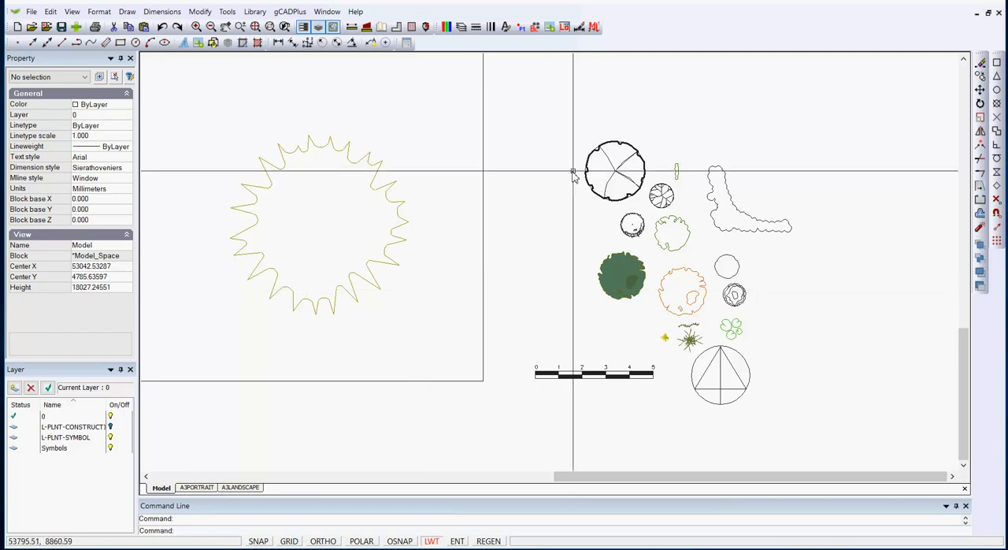
# Open the large outlined small-tree symbol in the block editor, check the layer of one branch polyline, and close the editor
pyautogui.click(616, 171)
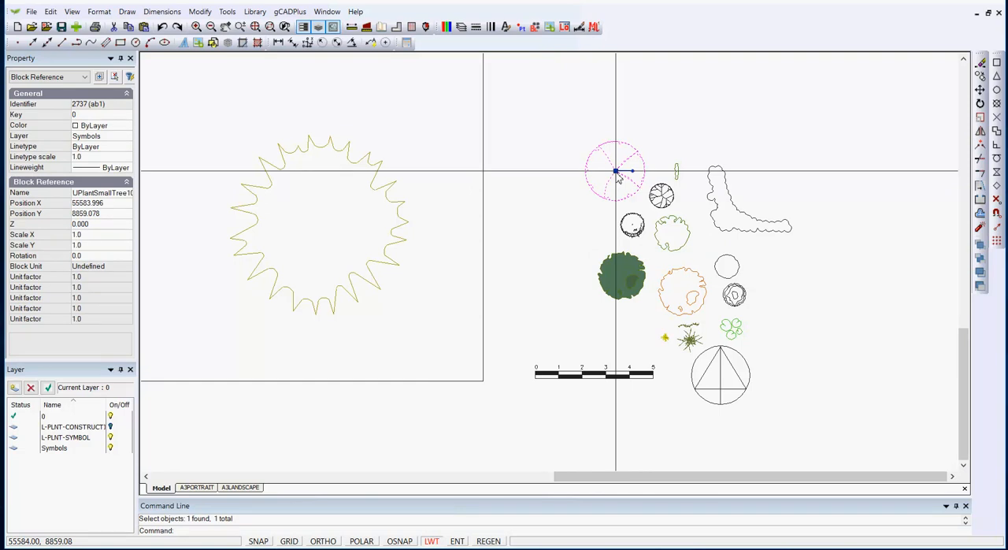
pyautogui.rightClick(619, 179)
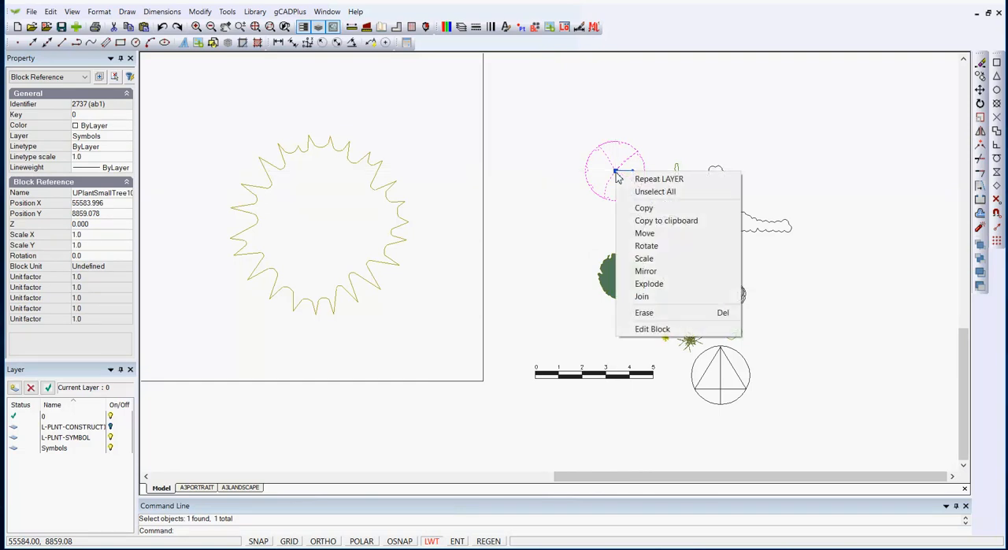
pyautogui.click(647, 329)
pyautogui.click(619, 298)
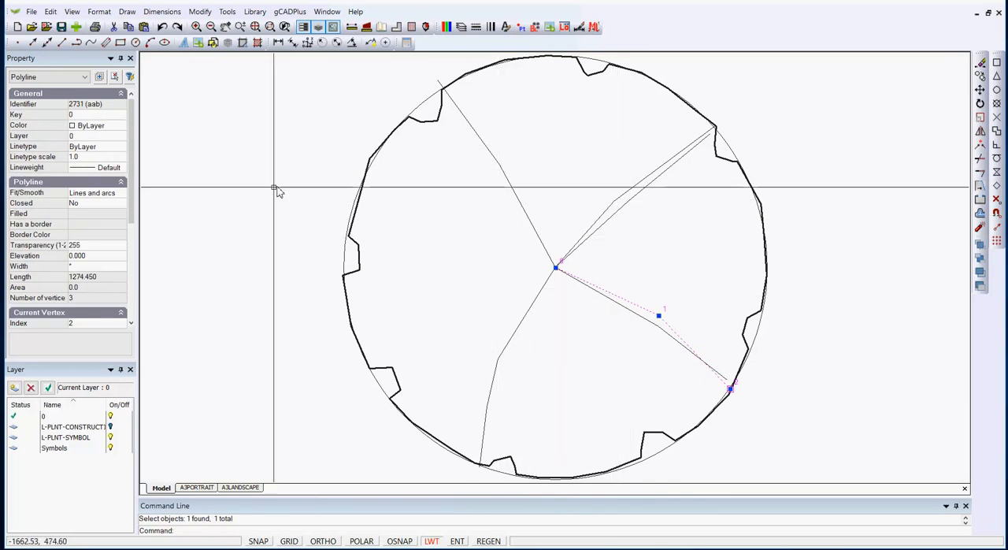
pyautogui.press('Escape')
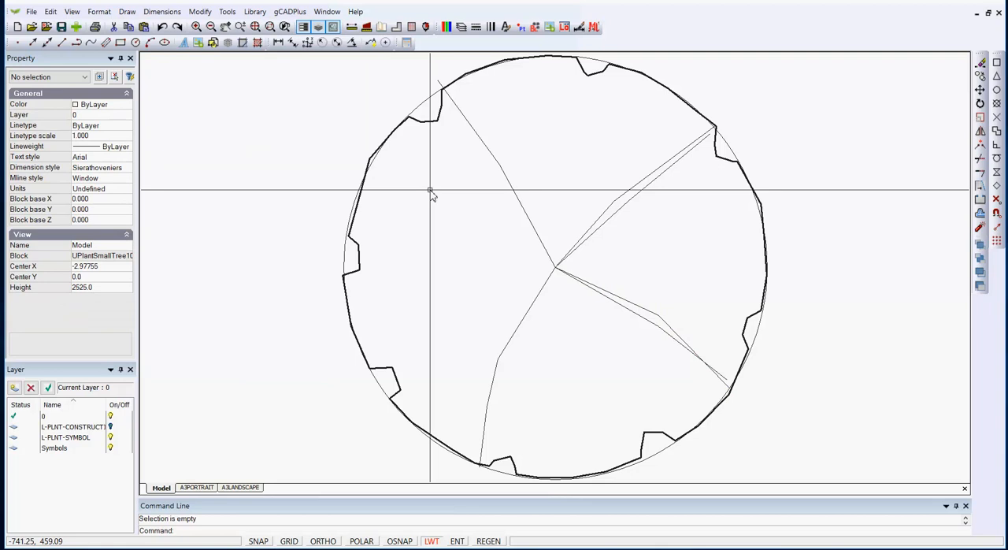
pyautogui.rightClick(453, 198)
pyautogui.click(473, 205)
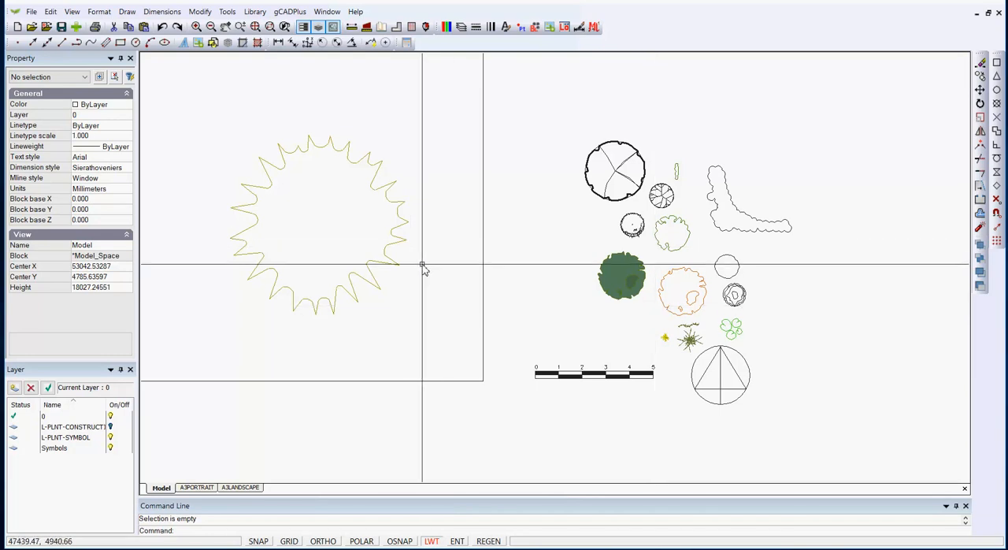
# Open the UPlantSymbol09 block for editing and turn the L-PLNT-CONSTRUCTION layer on
pyautogui.click(375, 192)
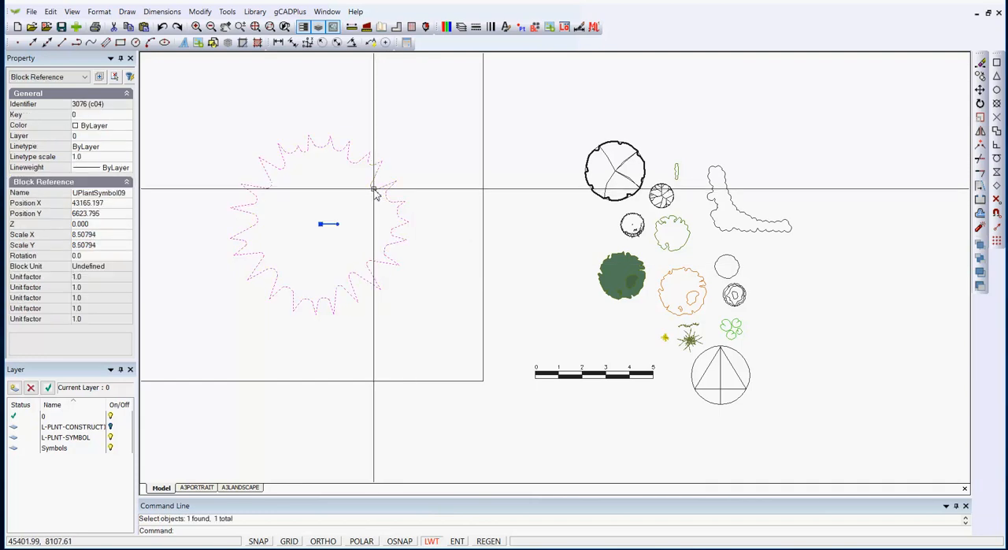
pyautogui.rightClick(375, 191)
pyautogui.click(410, 345)
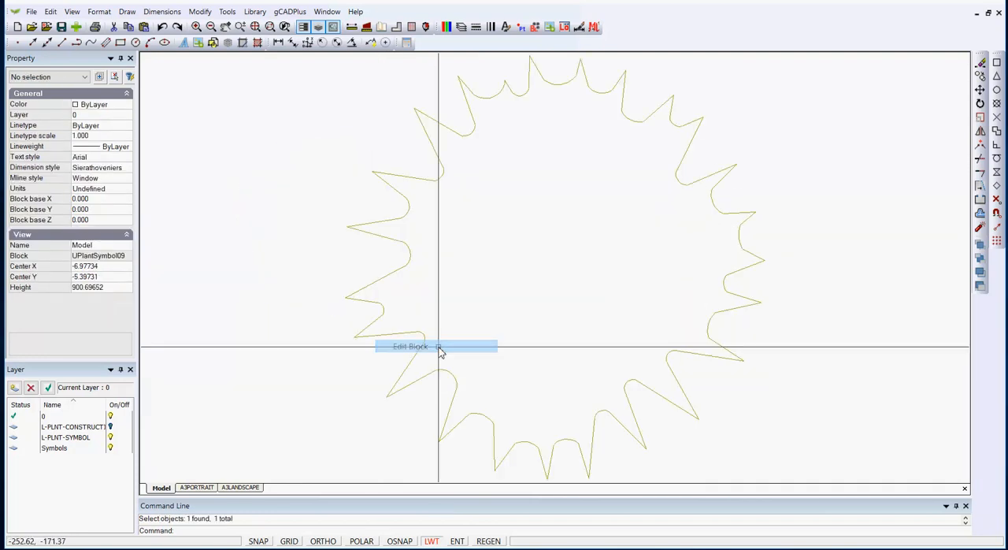
pyautogui.scroll(-3, 453, 299)
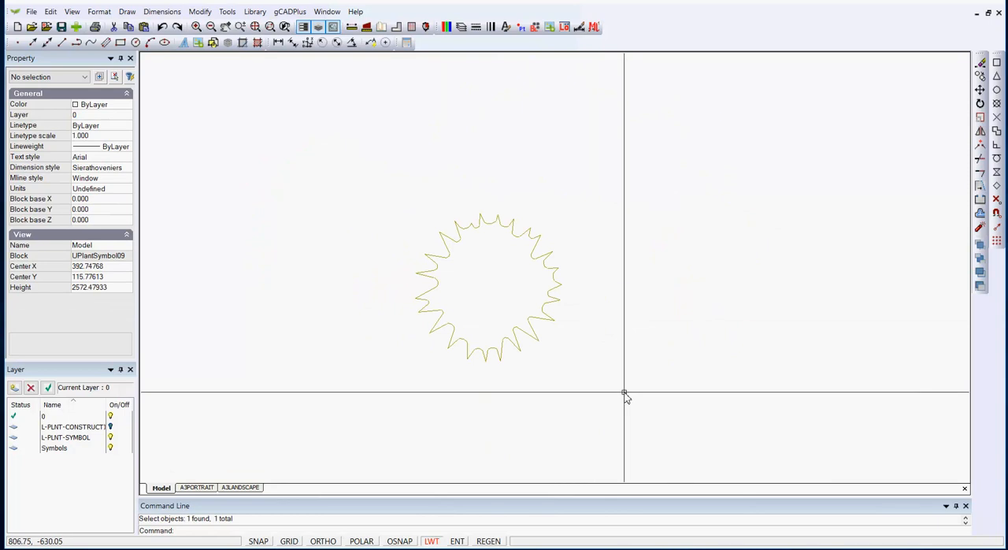
pyautogui.click(461, 27)
pyautogui.click(496, 201)
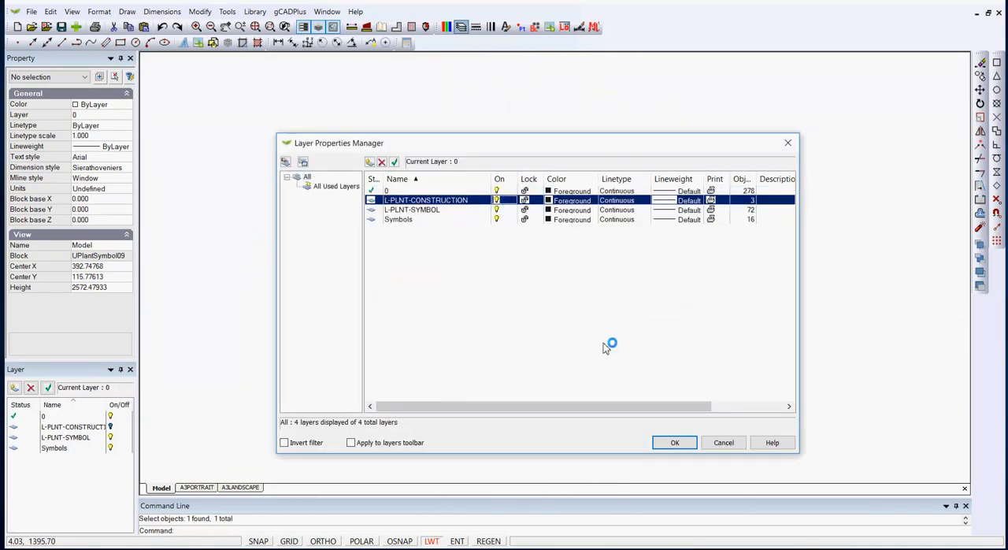
pyautogui.click(675, 442)
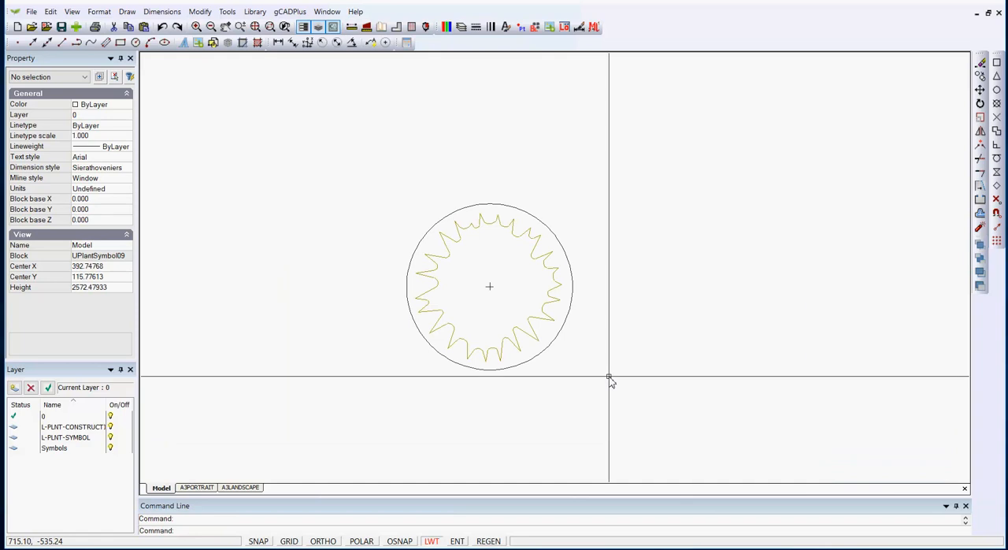
# Assign all objects inside the UPlantSymbol09 block to layer 0 and close the block editor
pyautogui.click(614, 405)
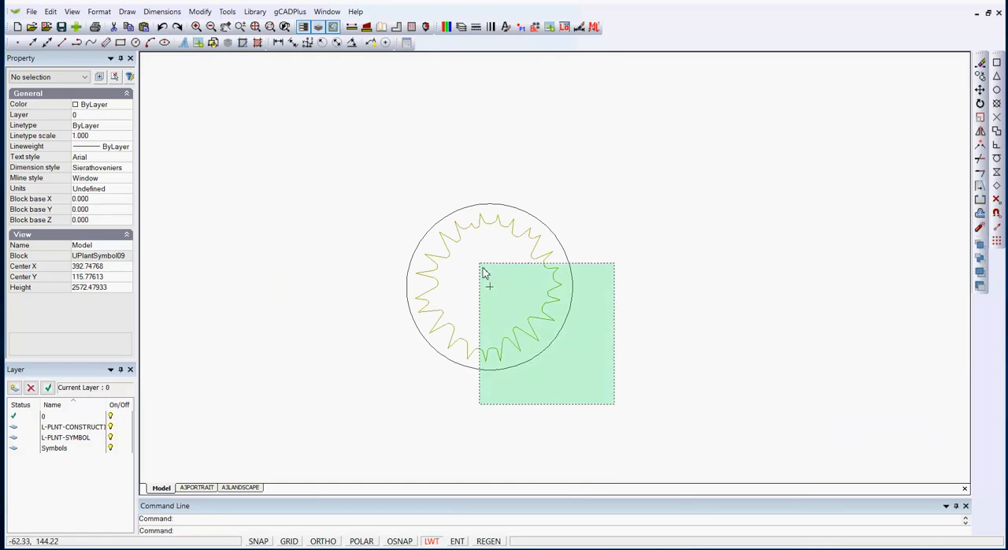
pyautogui.click(382, 153)
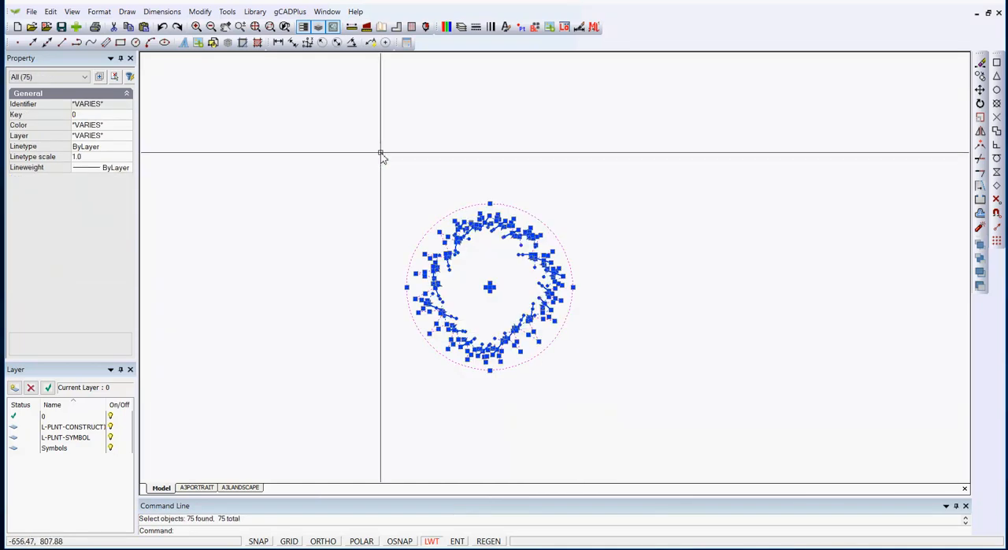
pyautogui.click(129, 139)
pyautogui.click(126, 137)
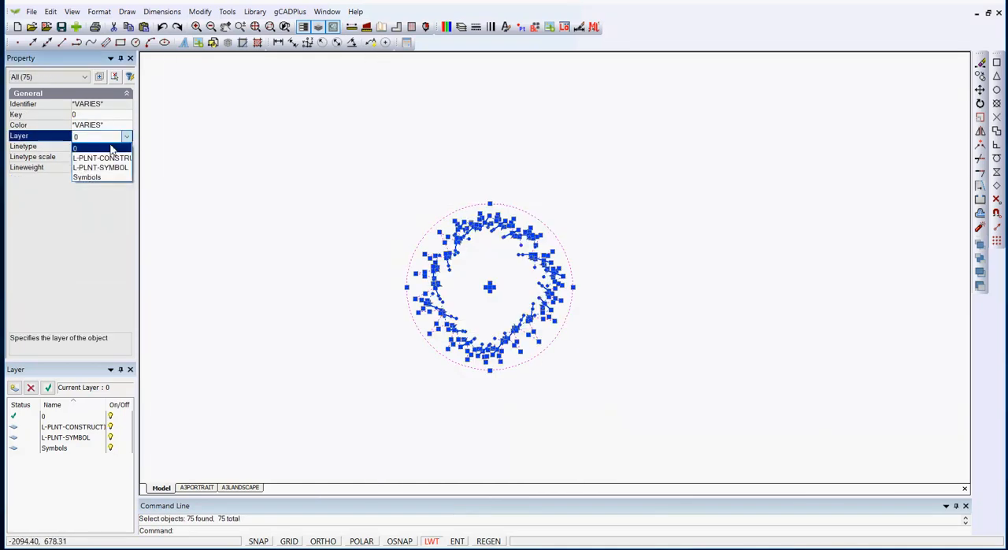
pyautogui.click(113, 149)
pyautogui.rightClick(335, 157)
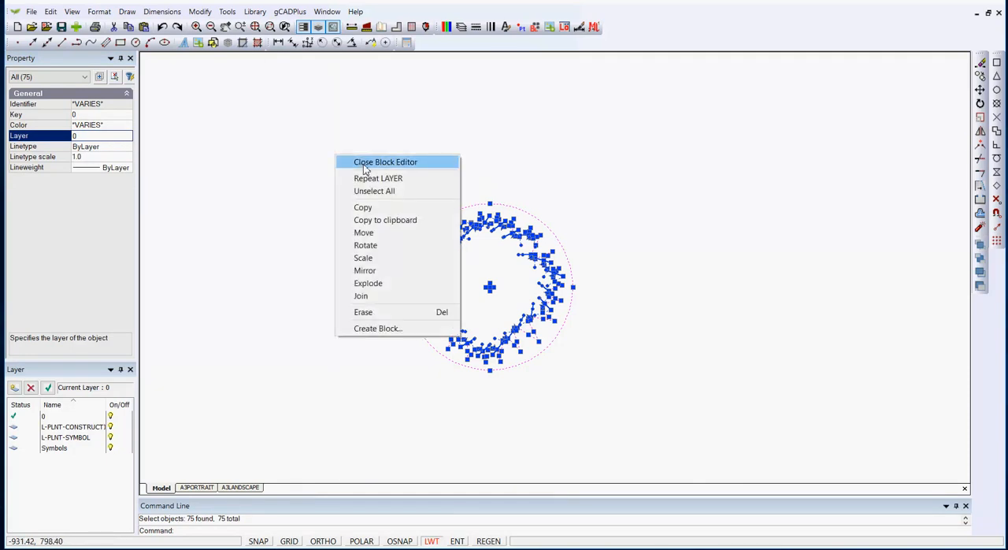
pyautogui.click(367, 162)
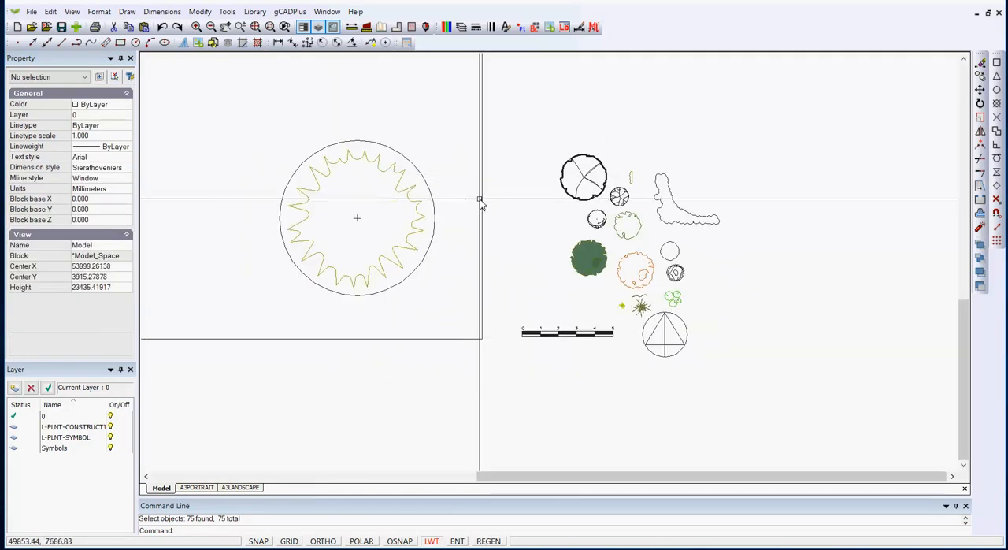
# Delete the L-PLNT-CONSTRUCTION and L-PLNT-SYMBOL layers
pyautogui.click(461, 27)
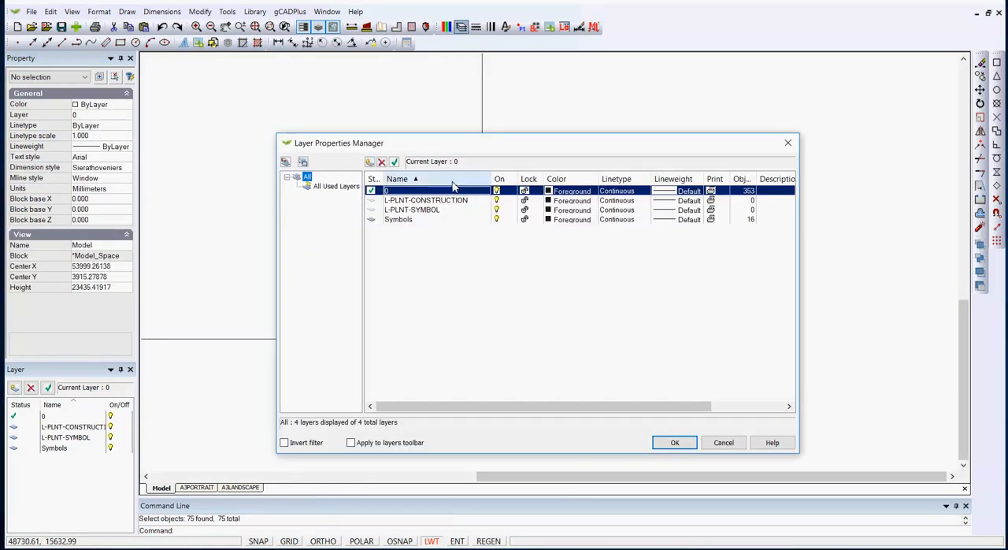
pyautogui.click(375, 200)
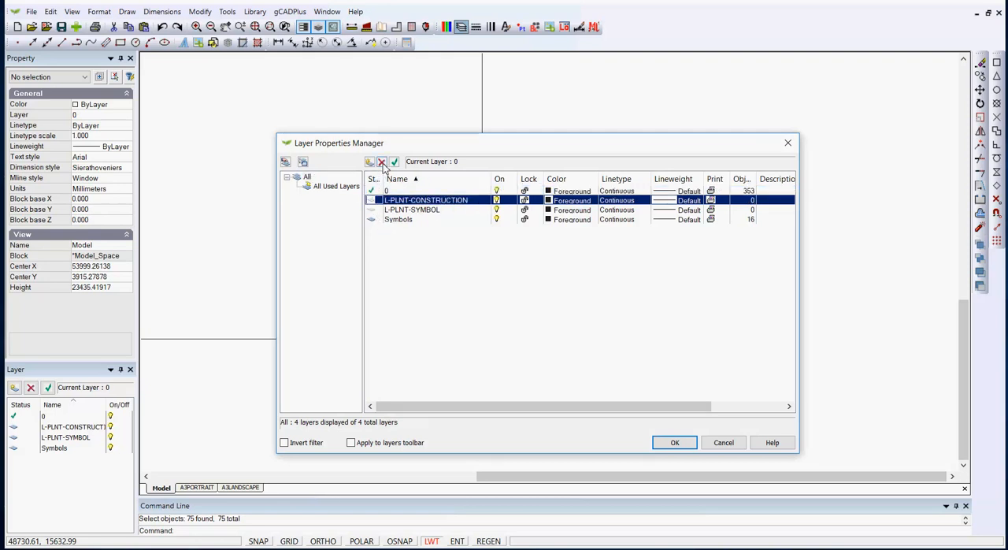
pyautogui.click(376, 209)
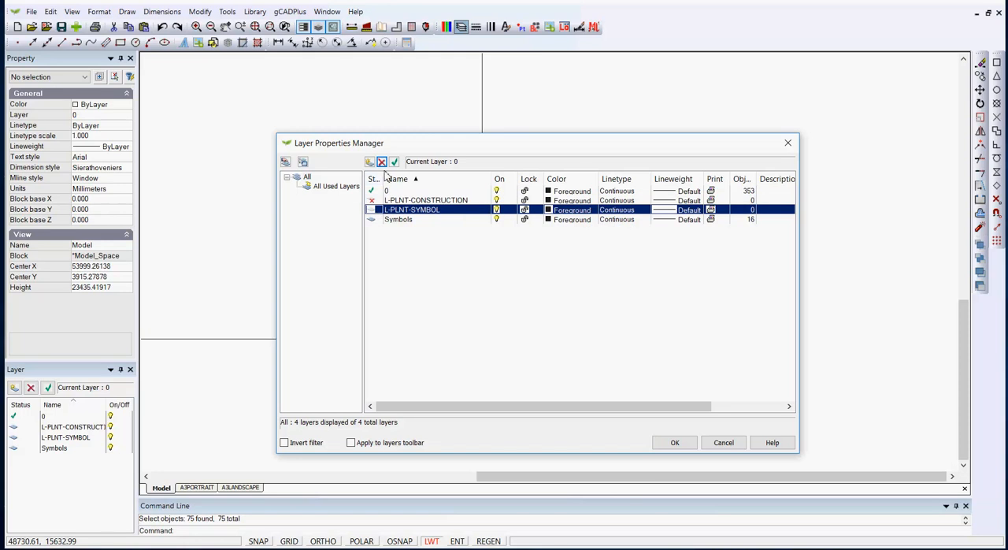
pyautogui.click(679, 443)
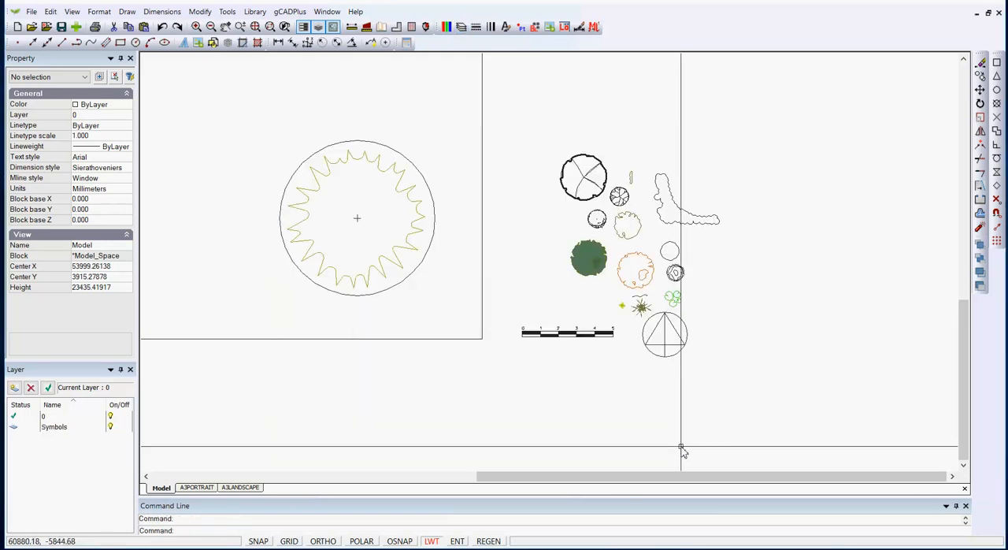
# Move the UPlantSymbol09 plant symbol out of the square to the free area up and to the right of the other symbols
pyautogui.click(390, 264)
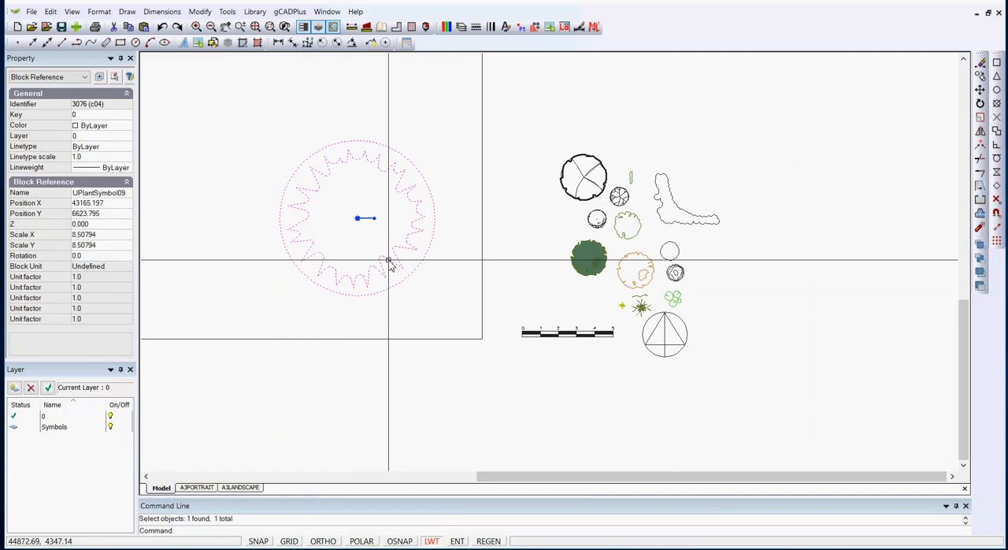
pyautogui.click(358, 218)
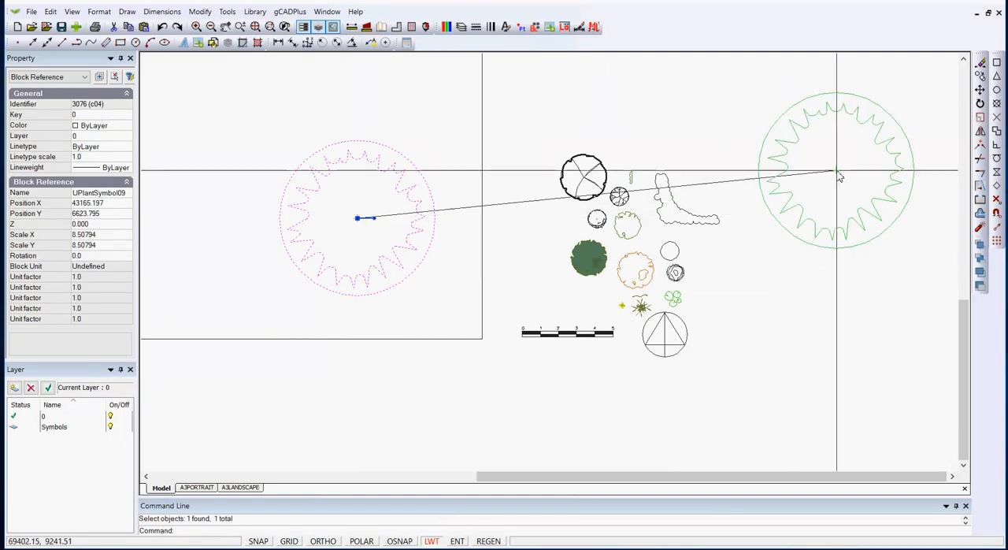
pyautogui.click(765, 140)
pyautogui.press('Escape')
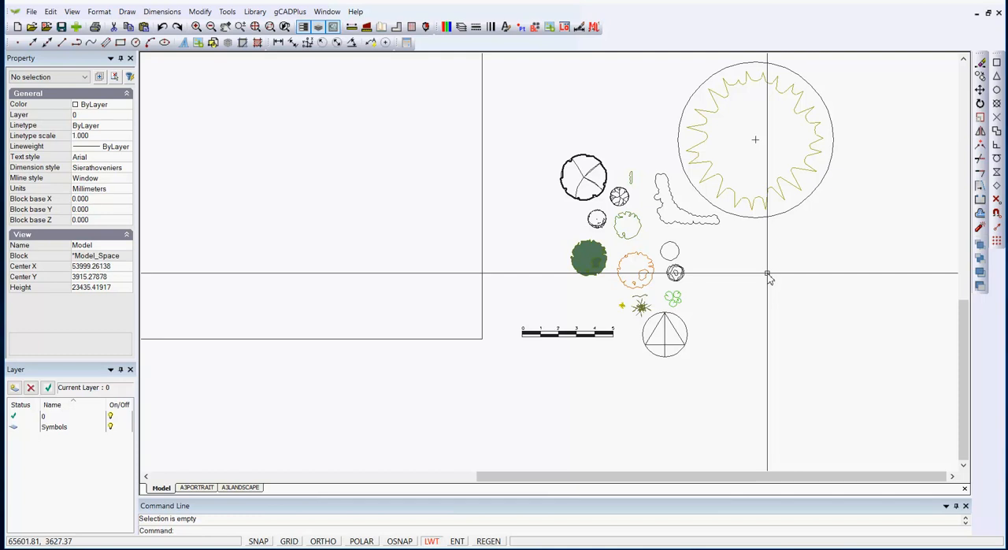
# Check the layer of the small-tree symbol and turn the Symbols layer off
pyautogui.click(589, 178)
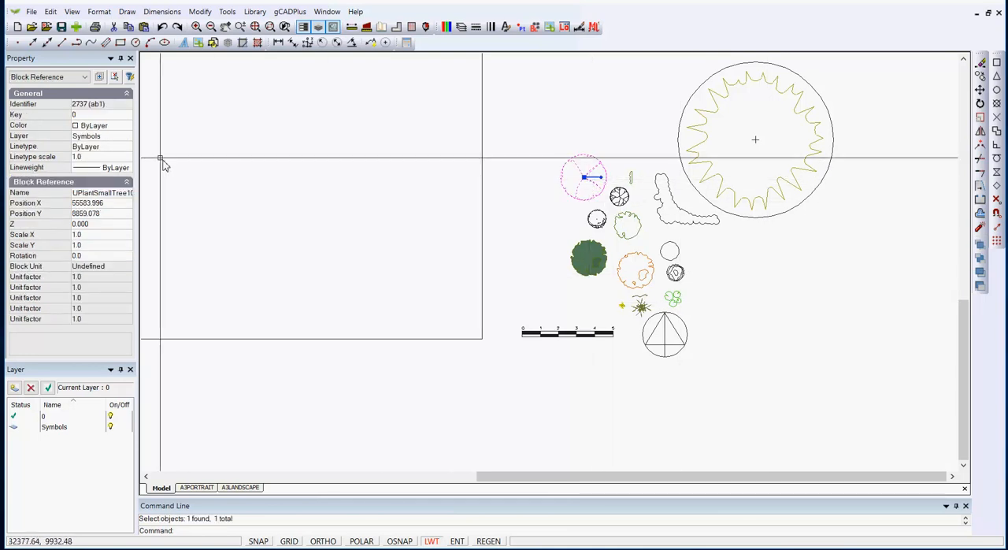
pyautogui.press('Escape')
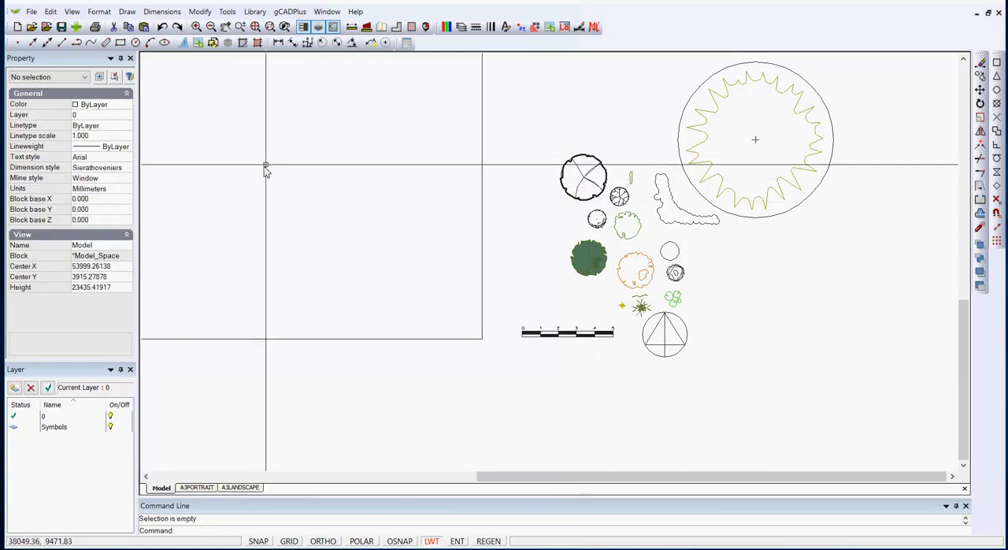
pyautogui.click(461, 27)
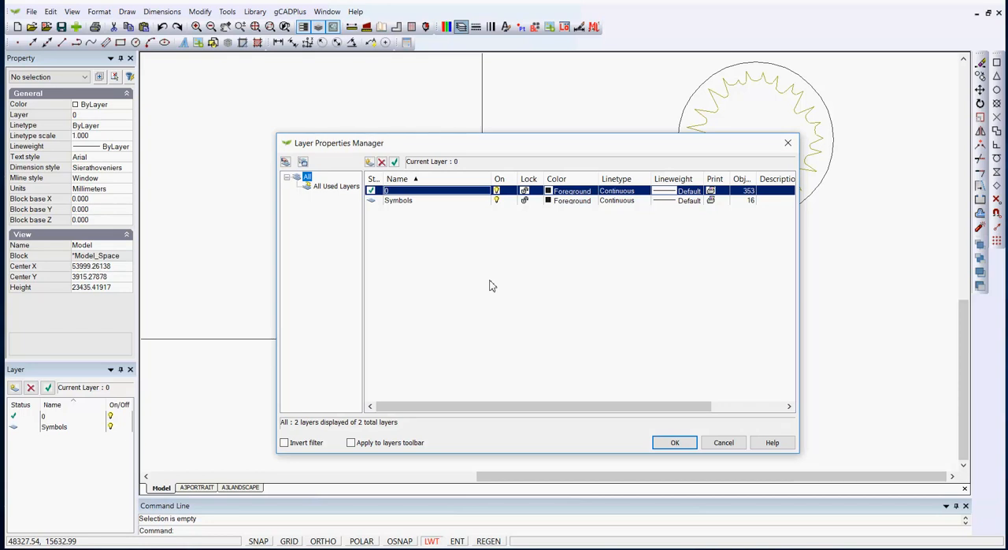
pyautogui.click(497, 201)
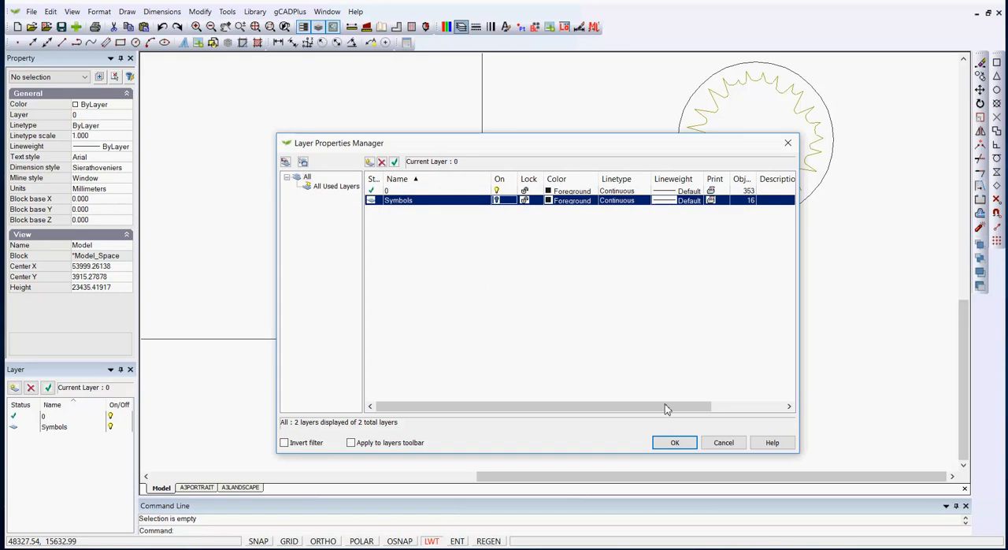
pyautogui.click(679, 442)
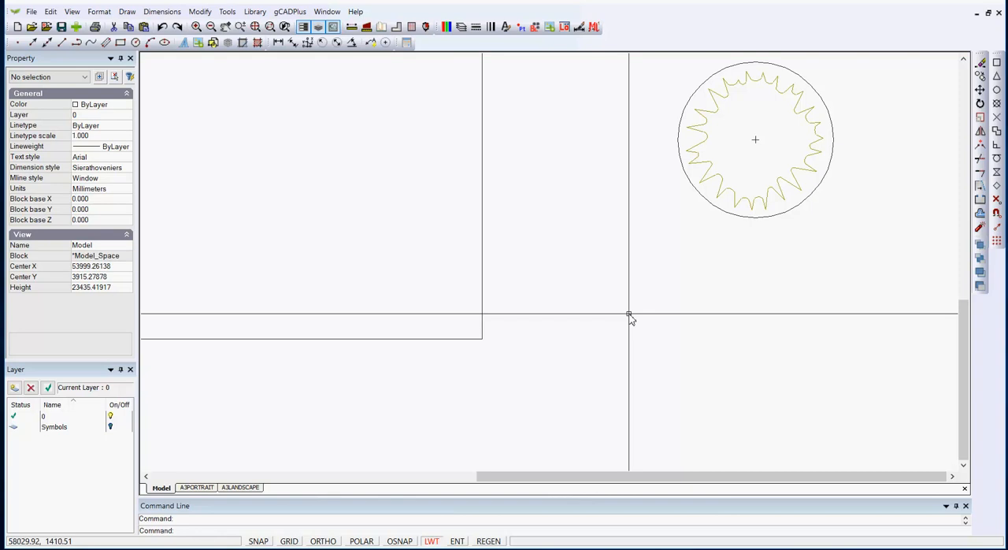
# Turn the Symbols layer back on
pyautogui.click(461, 27)
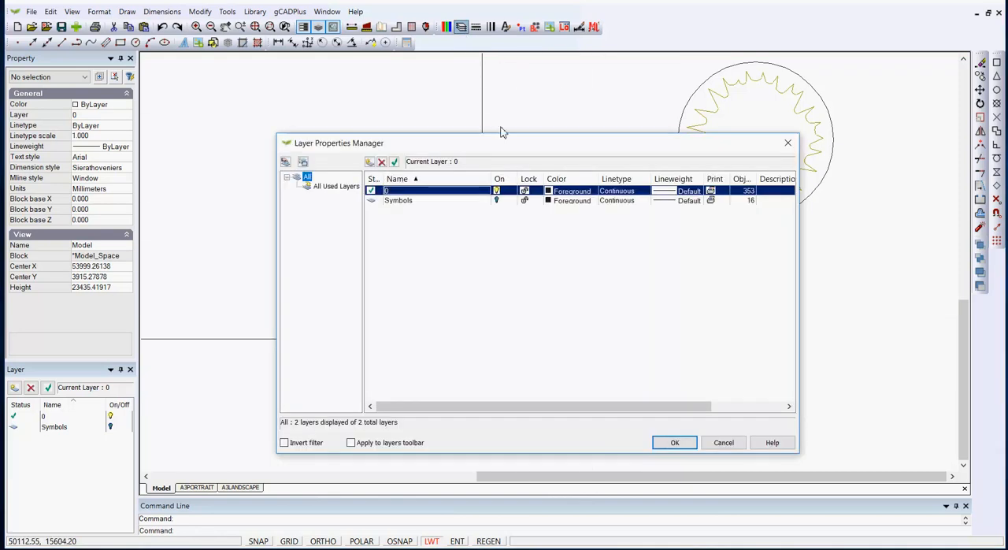
pyautogui.click(496, 201)
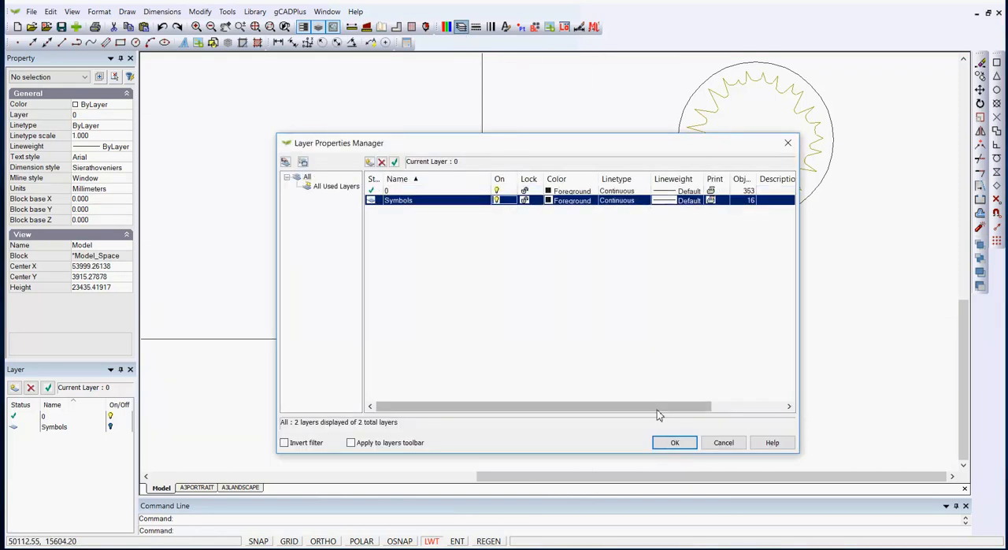
pyautogui.click(669, 442)
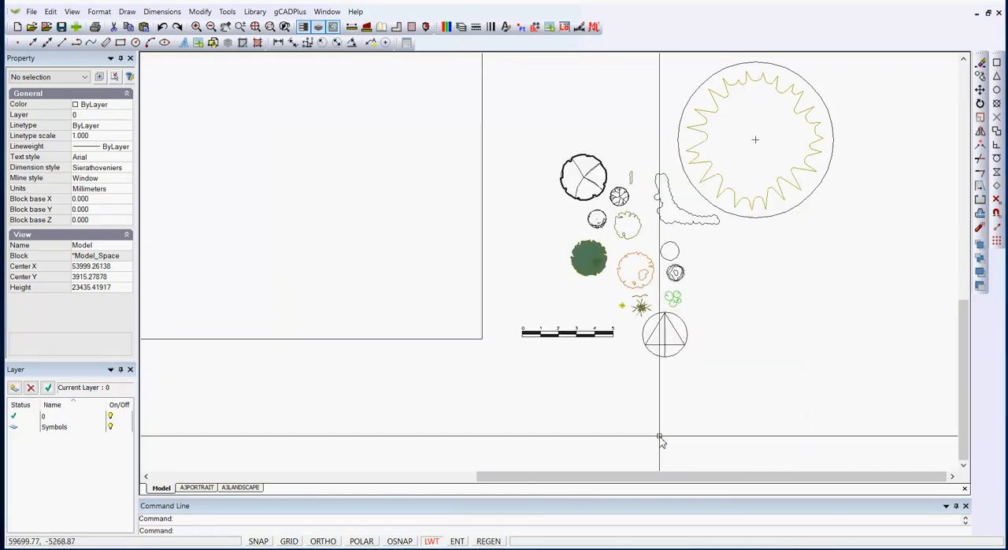
# Edit the UPlantSymbol09 block to delete its outer circle and centre cross, and return to the drawing
pyautogui.click(863, 195)
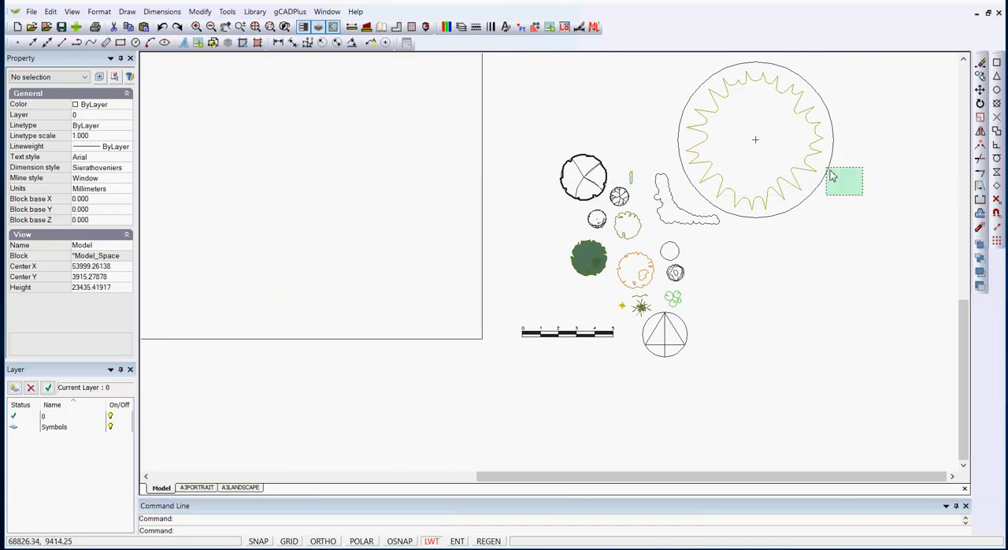
pyautogui.click(688, 74)
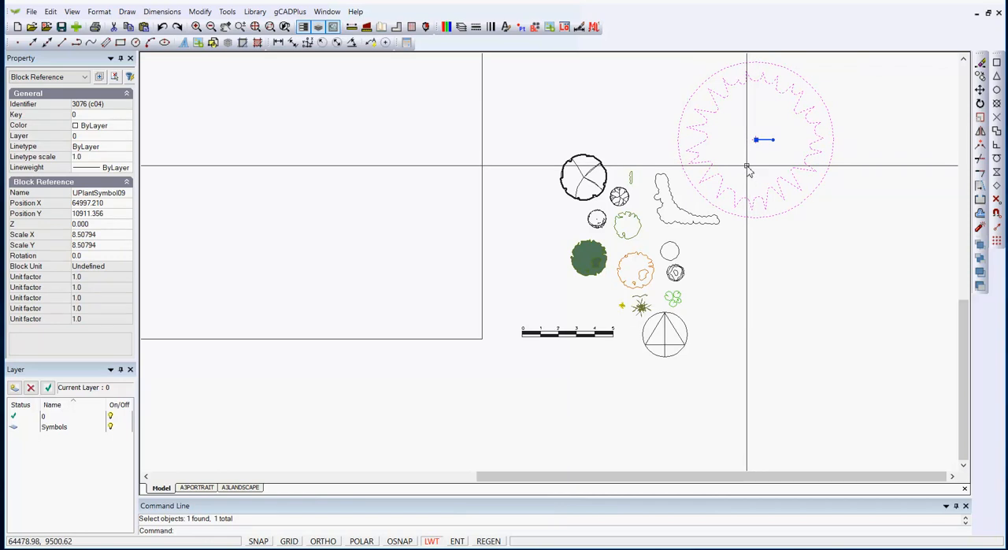
pyautogui.rightClick(747, 165)
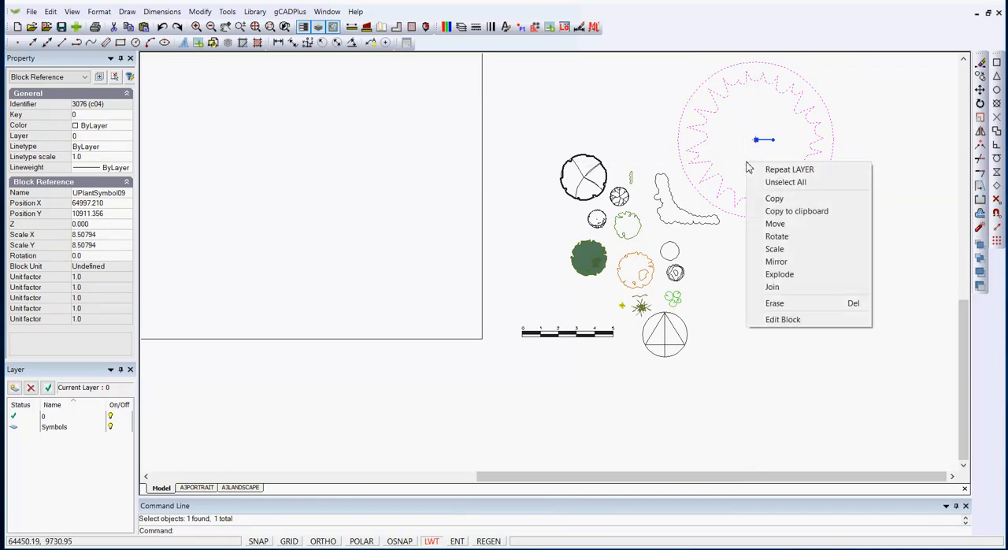
pyautogui.click(783, 318)
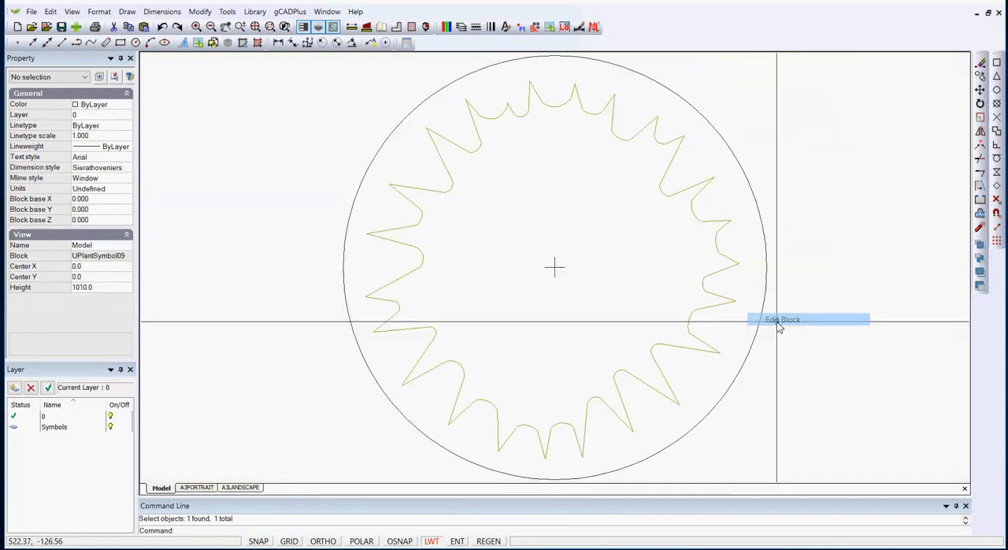
pyautogui.click(766, 270)
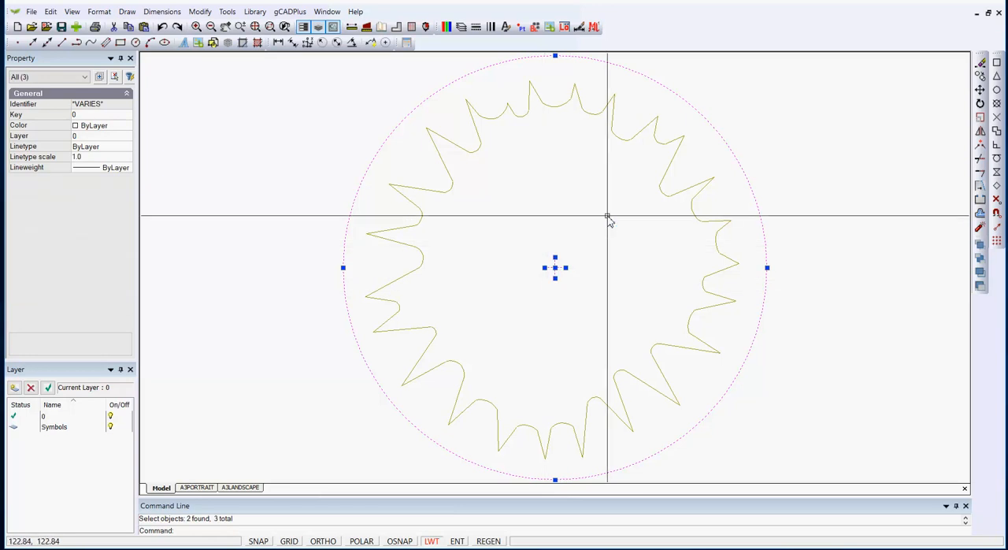
pyautogui.press('Delete')
pyautogui.scroll(-3, 608, 220)
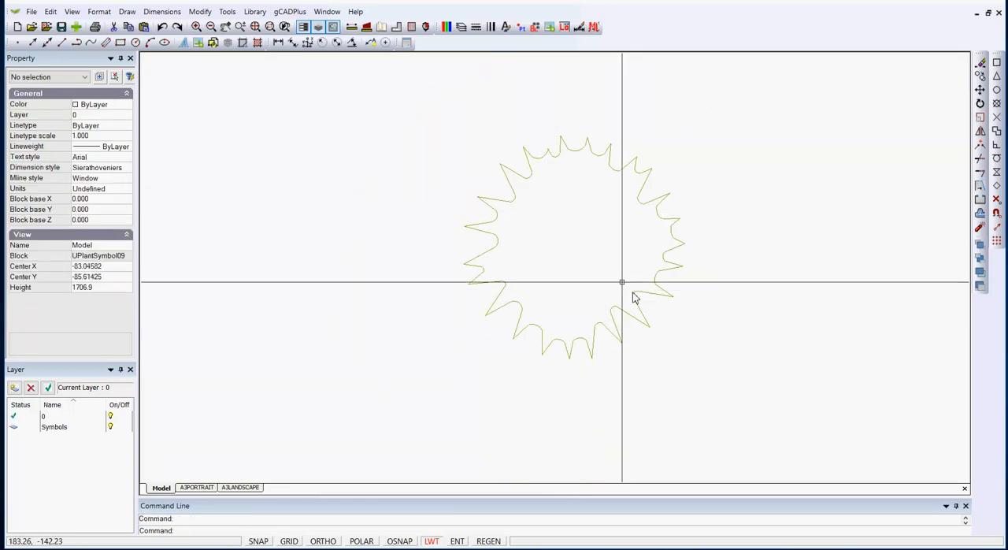
pyautogui.rightClick(603, 266)
pyautogui.click(638, 271)
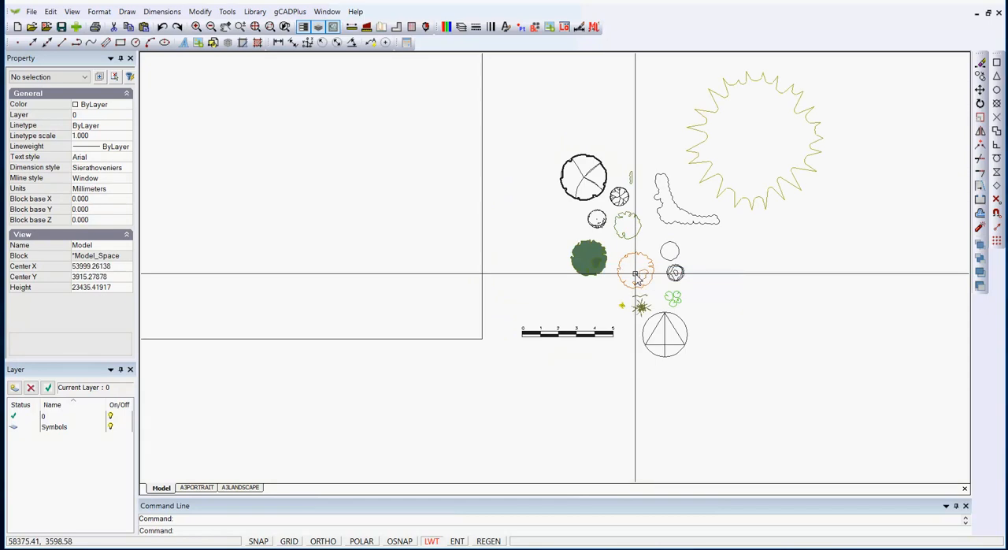
# Assign the spiky UPlantSymbol09 plant symbol to the Symbols layer and deselect it
pyautogui.click(731, 192)
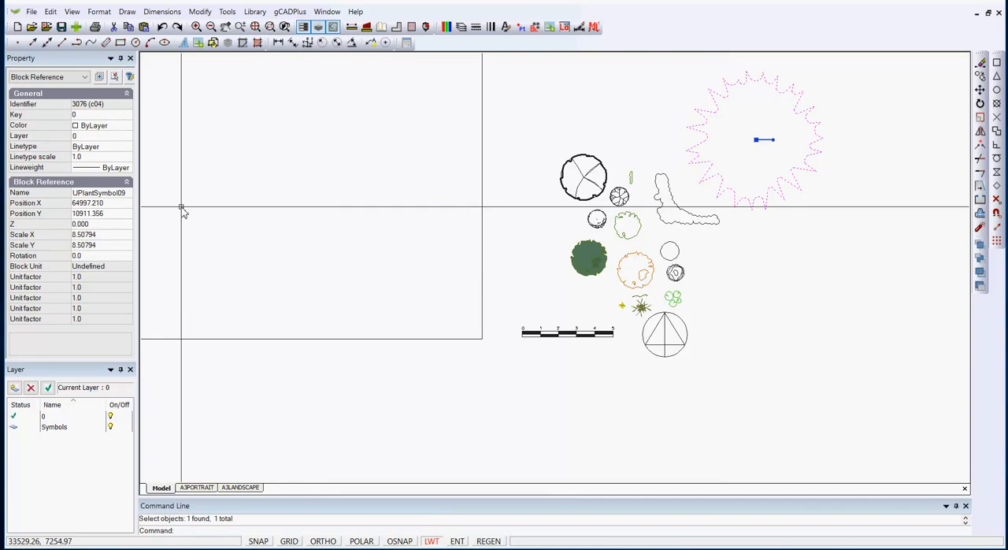
pyautogui.click(124, 137)
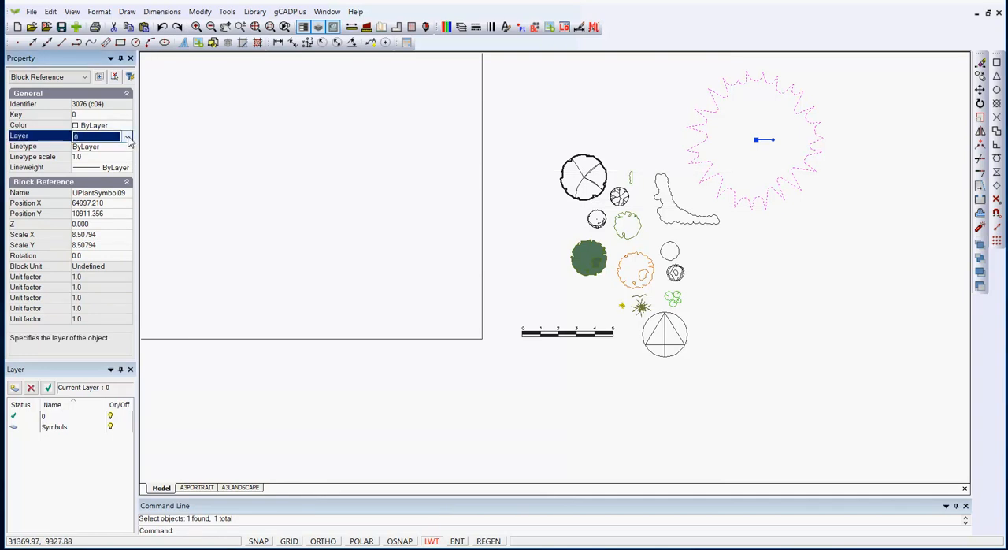
pyautogui.click(128, 136)
pyautogui.click(106, 157)
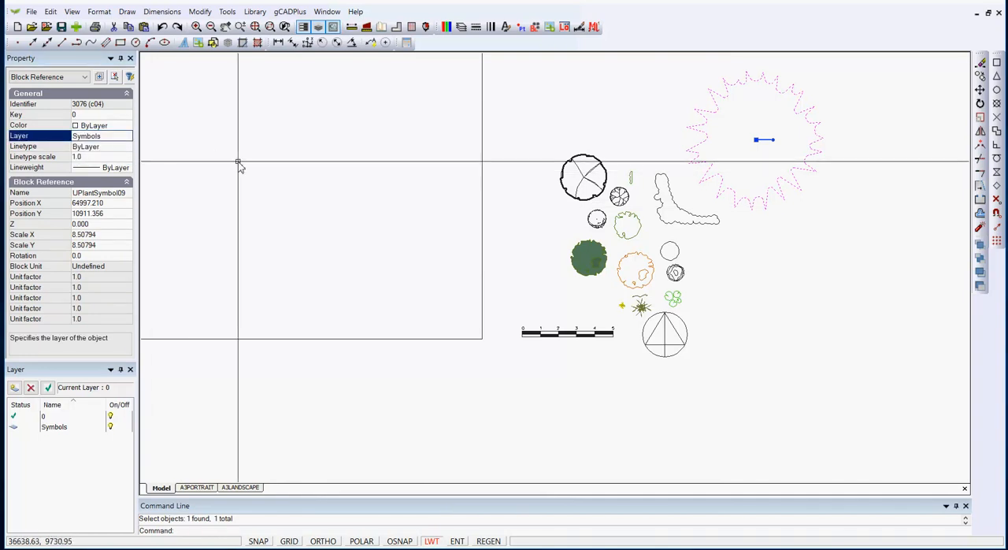
pyautogui.press('Escape')
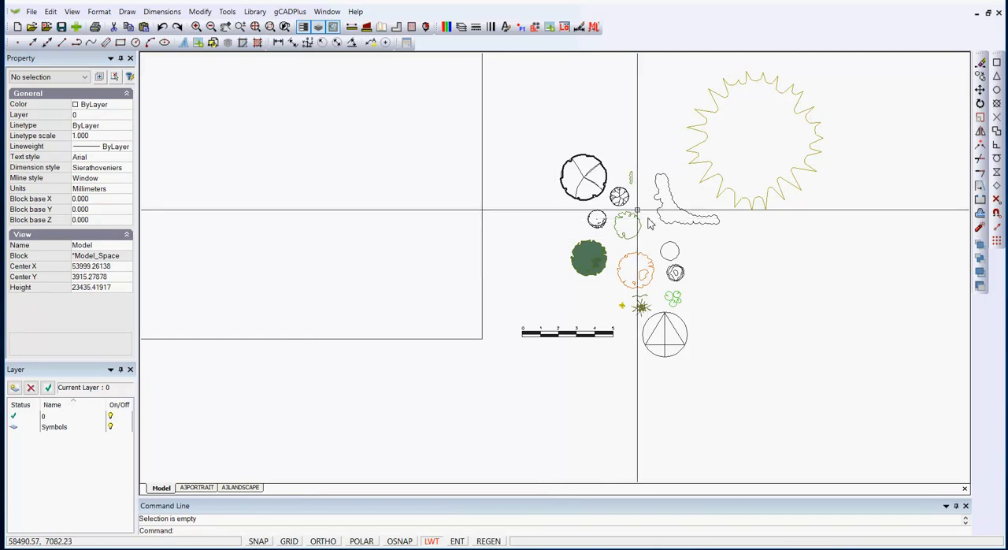
# Browse the drawing's stored blocks from 5 meter schaal through UPlantGrass04, previewing each one, and close the block list
pyautogui.click(534, 27)
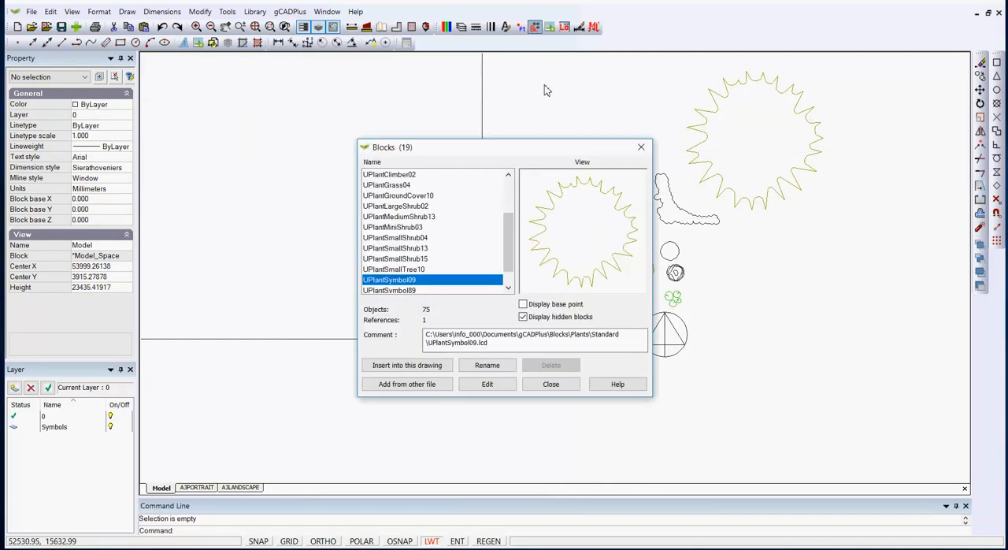
pyautogui.scroll(3, 518, 269)
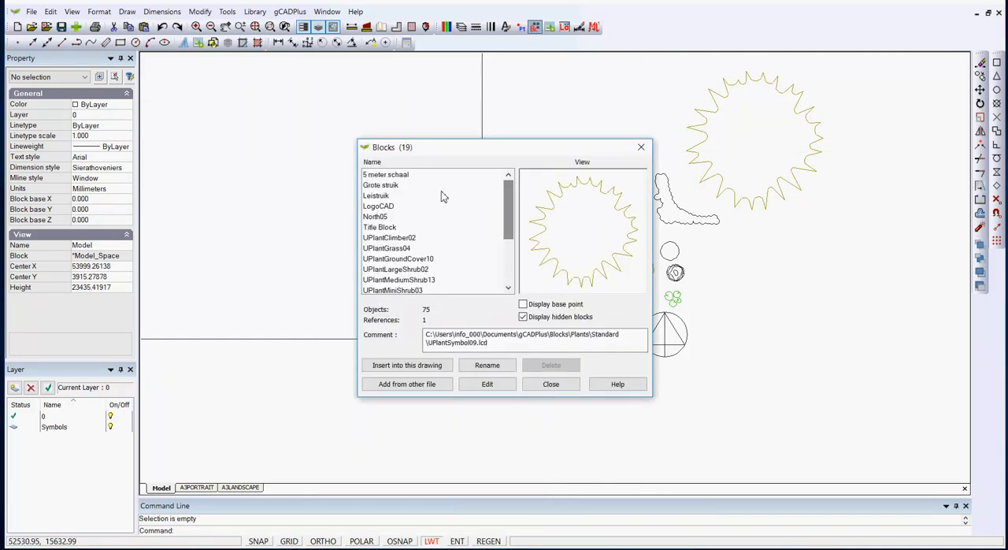
pyautogui.click(374, 177)
pyautogui.press('Down')
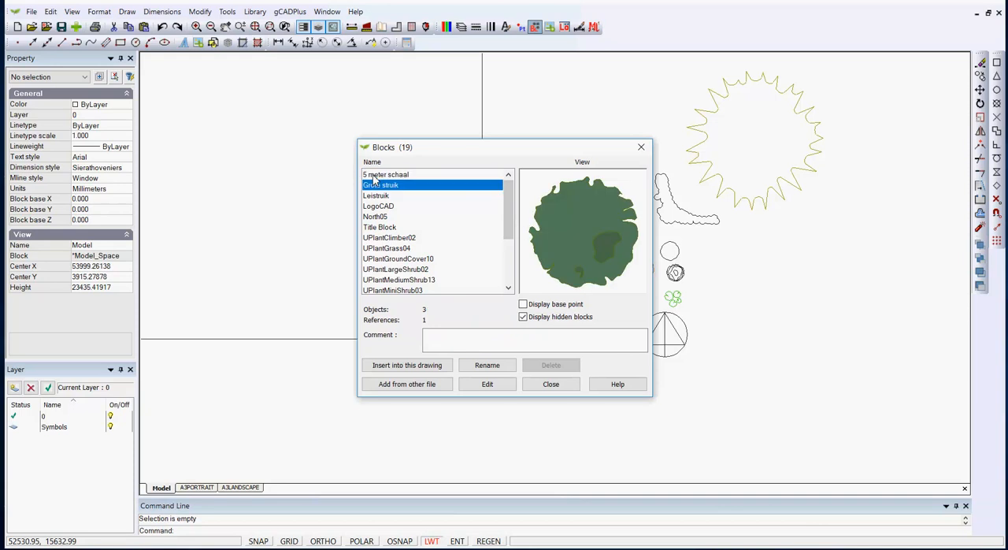
pyautogui.press('Down')
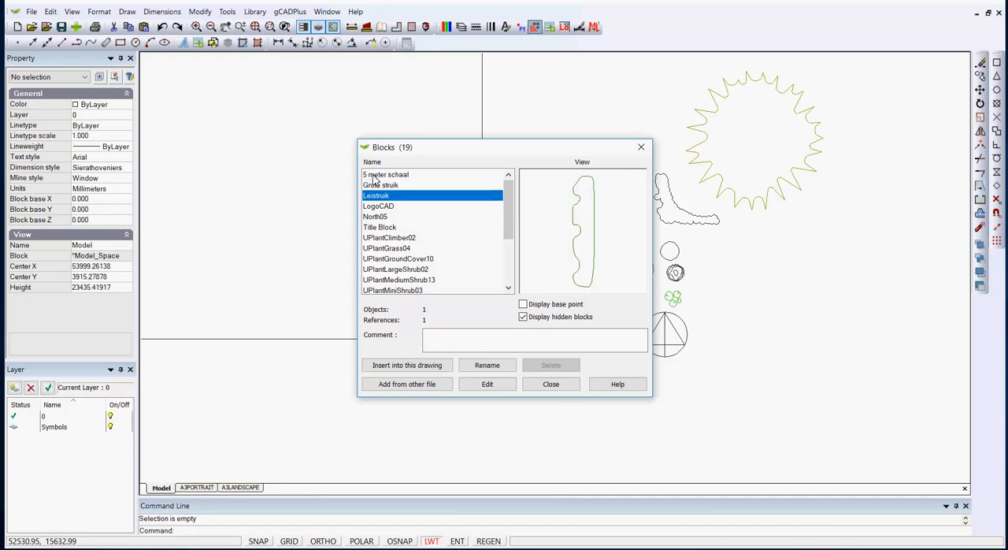
pyautogui.press('Down')
pyautogui.press('Down')
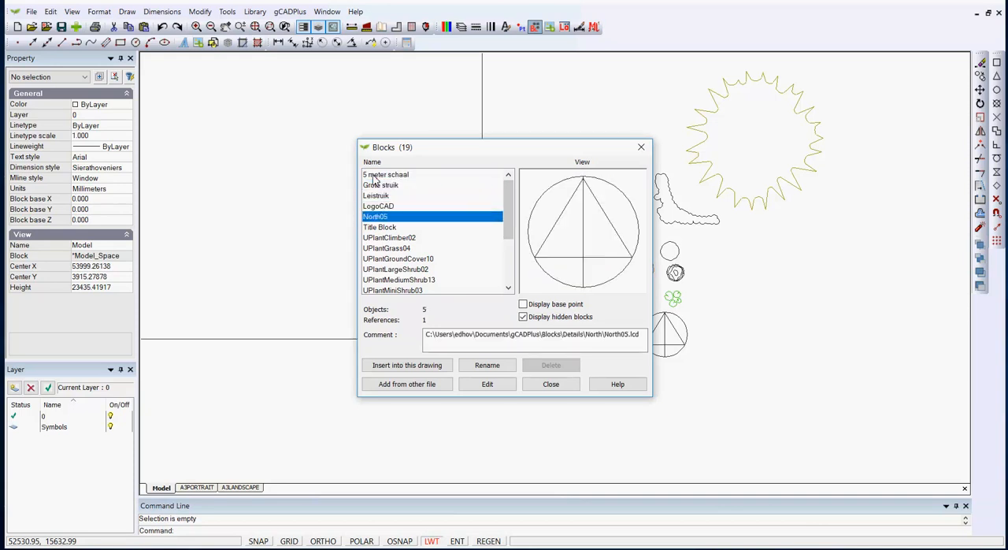
pyautogui.press('Down')
pyautogui.press('Down')
pyautogui.press('Down')
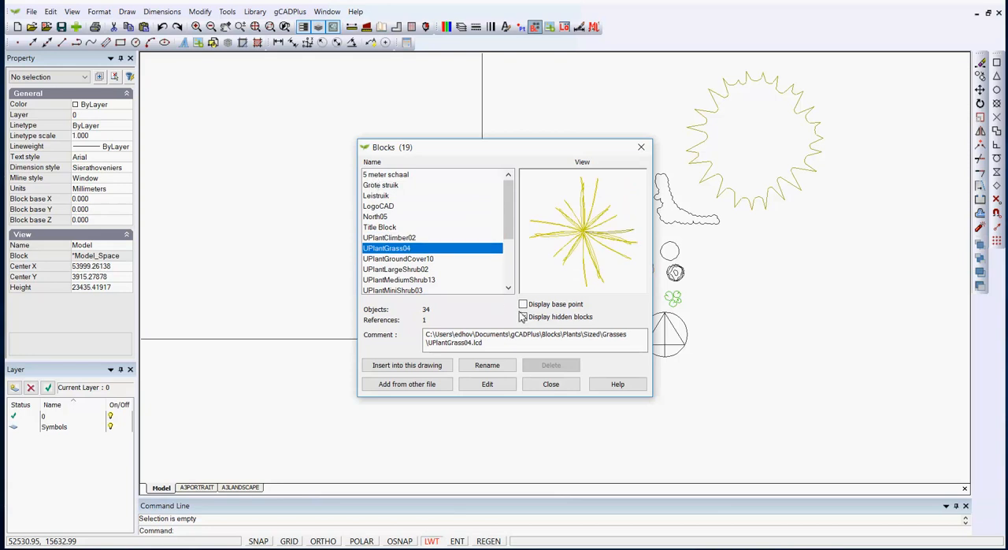
pyautogui.click(551, 385)
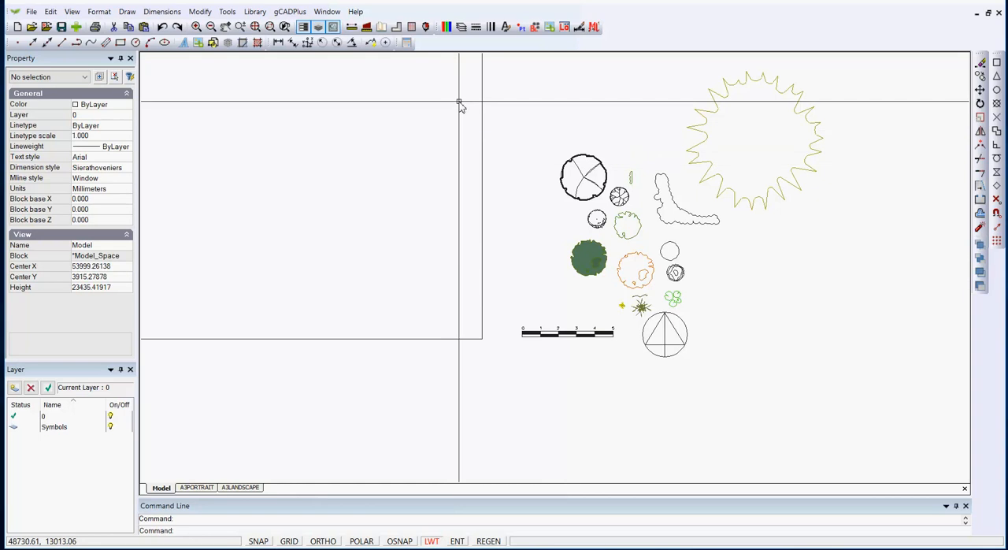
# Create a new current layer named Temp in the drawing
pyautogui.click(462, 28)
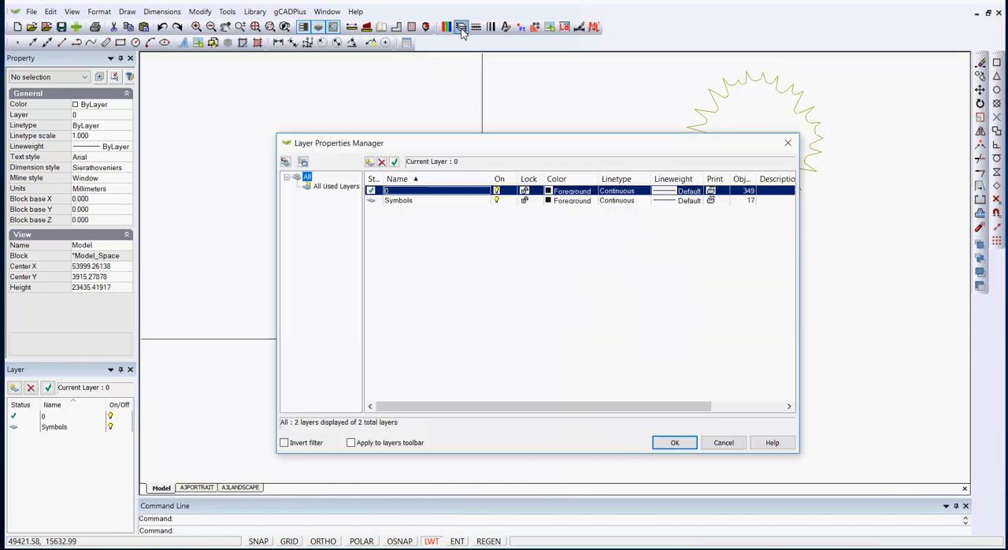
pyautogui.click(370, 163)
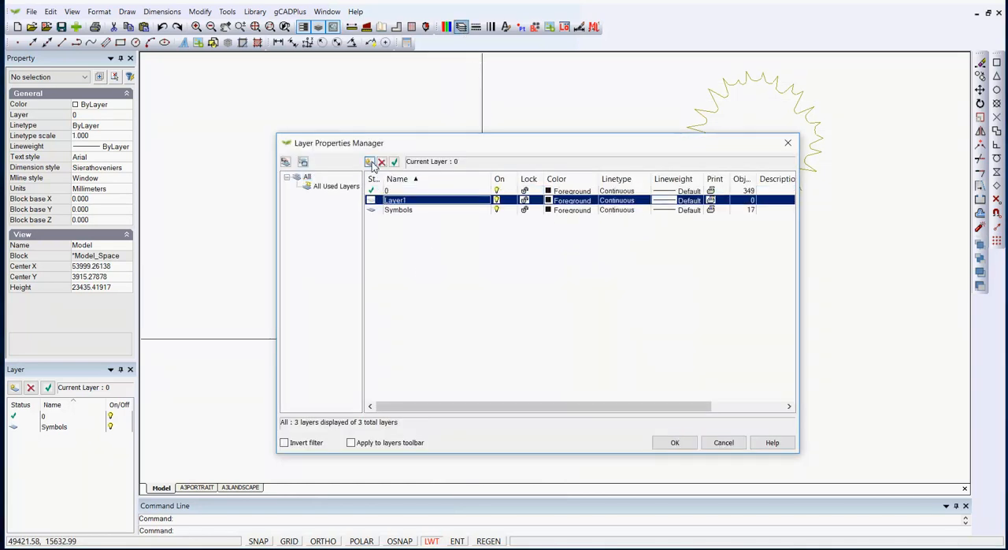
pyautogui.click(412, 200)
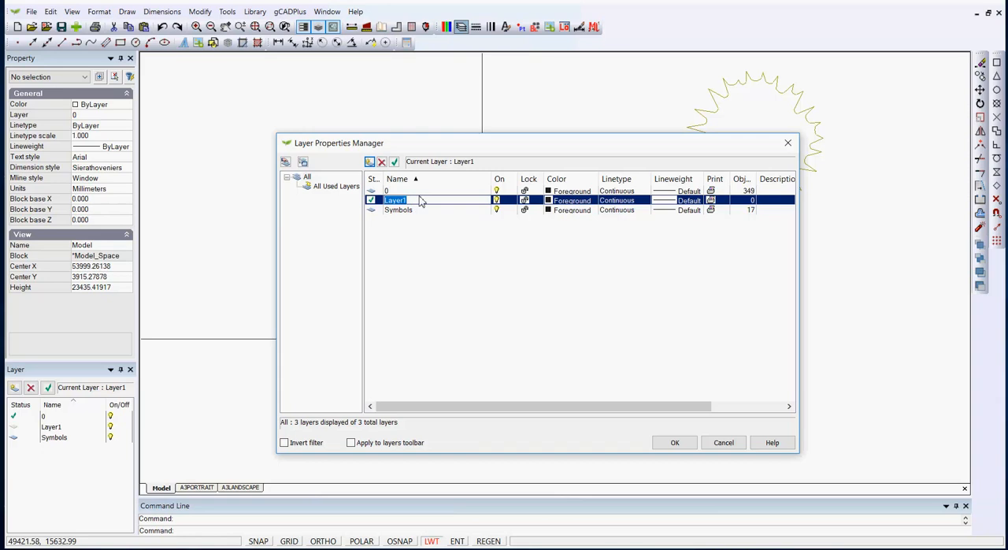
pyautogui.write('Temp')
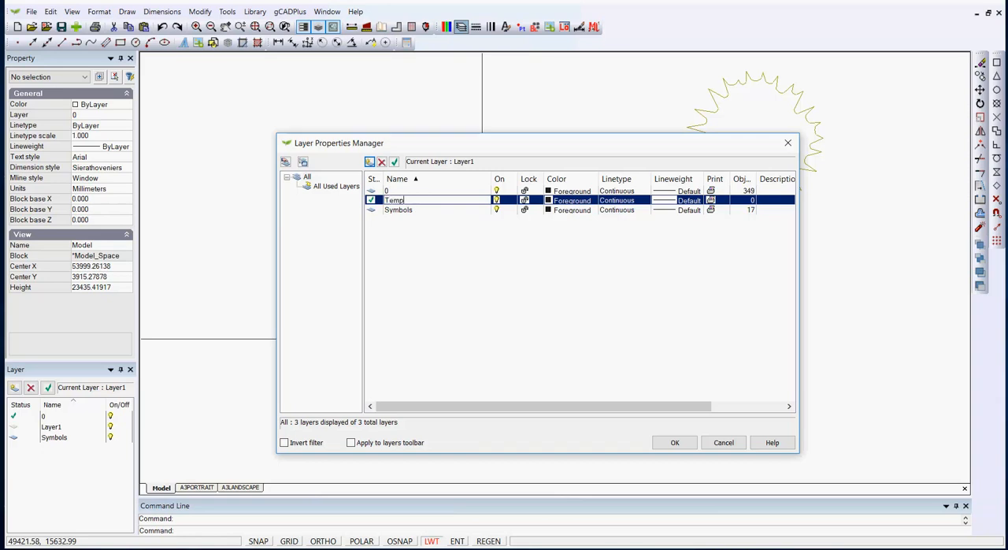
pyautogui.press('Return')
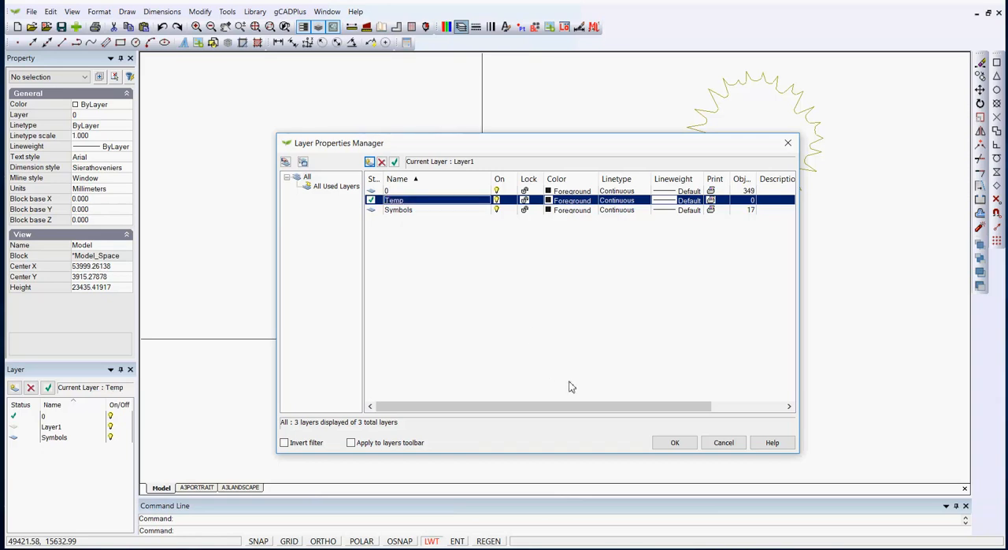
pyautogui.click(676, 444)
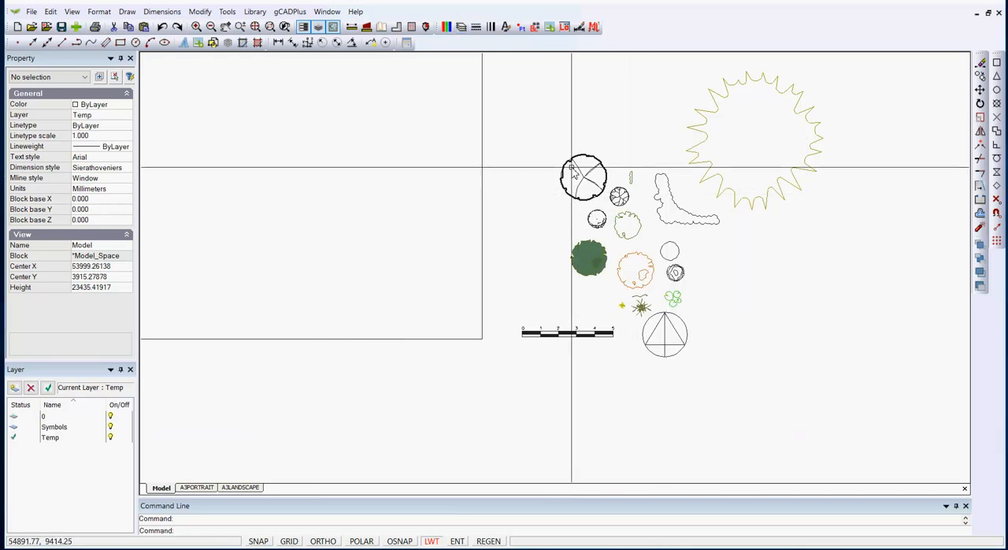
# Insert the UPlantLargeShrub02 block inside the large square, sizing it on-screen to a scale of about 5.03
pyautogui.click(535, 29)
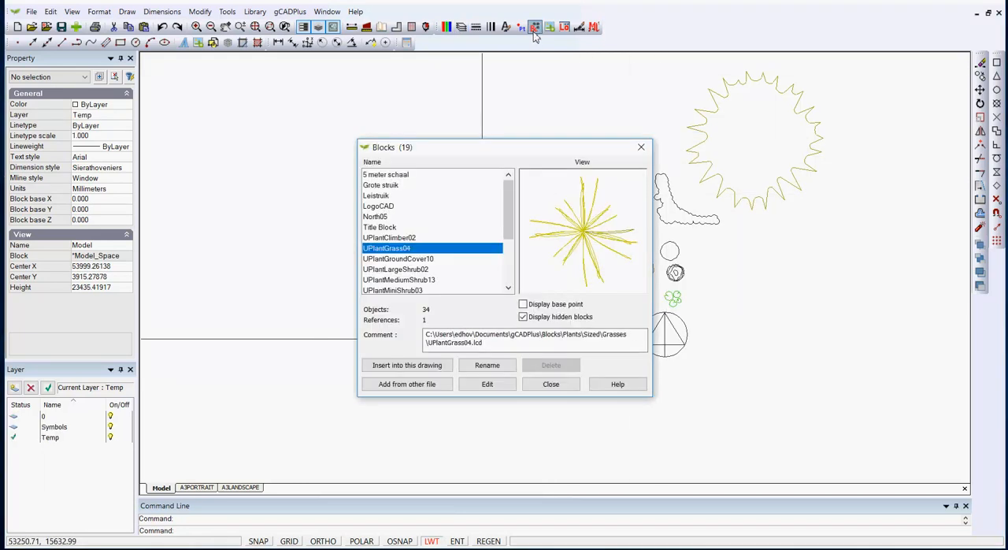
pyautogui.click(419, 270)
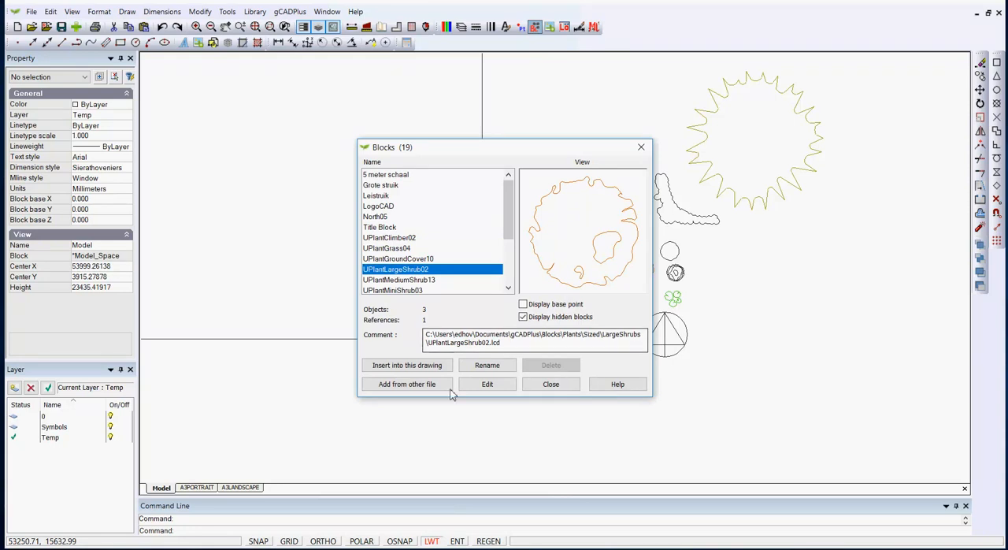
pyautogui.click(418, 367)
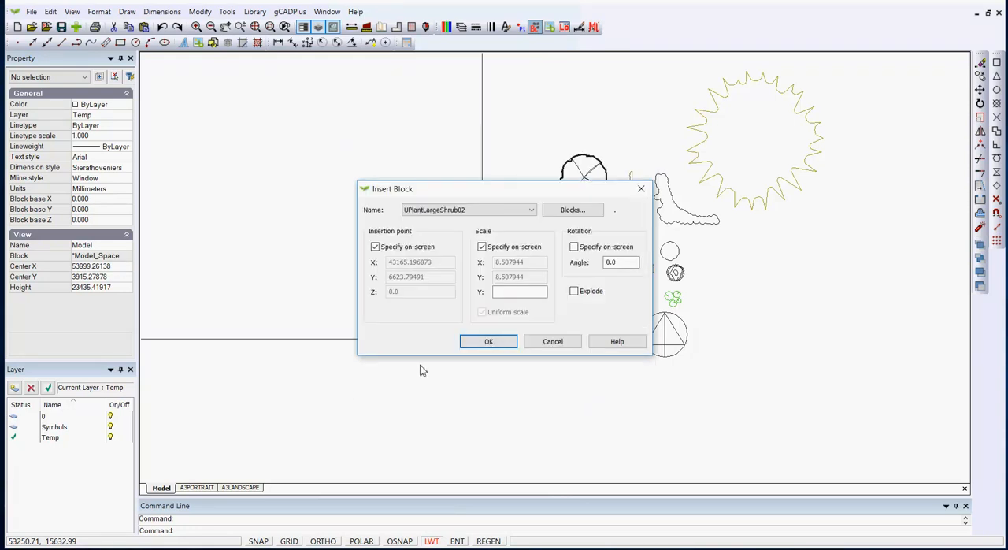
pyautogui.click(482, 343)
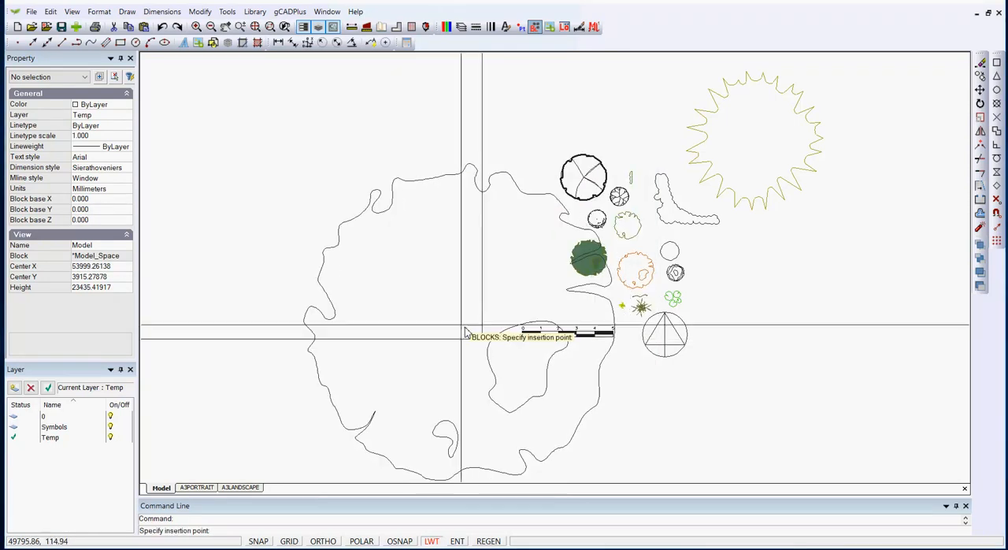
pyautogui.click(309, 169)
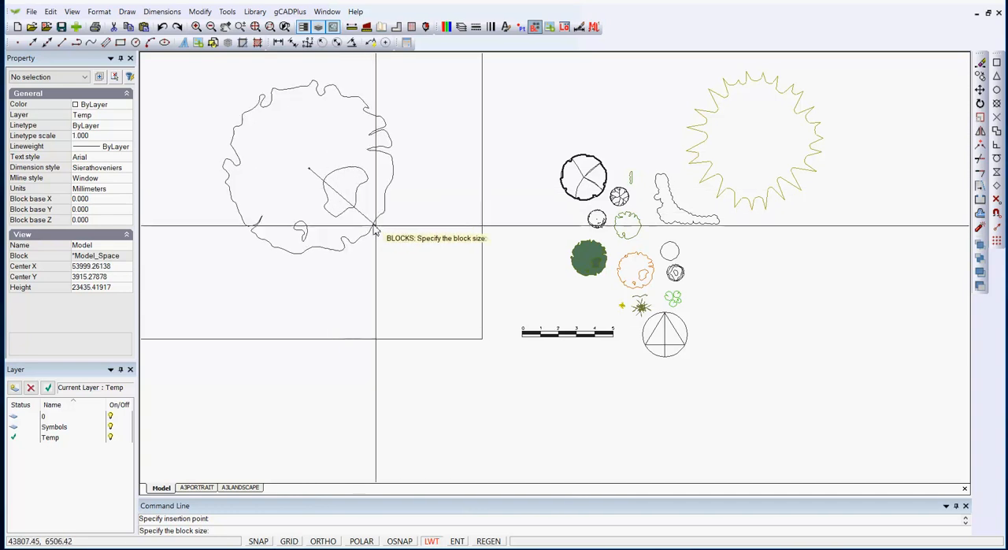
pyautogui.click(379, 235)
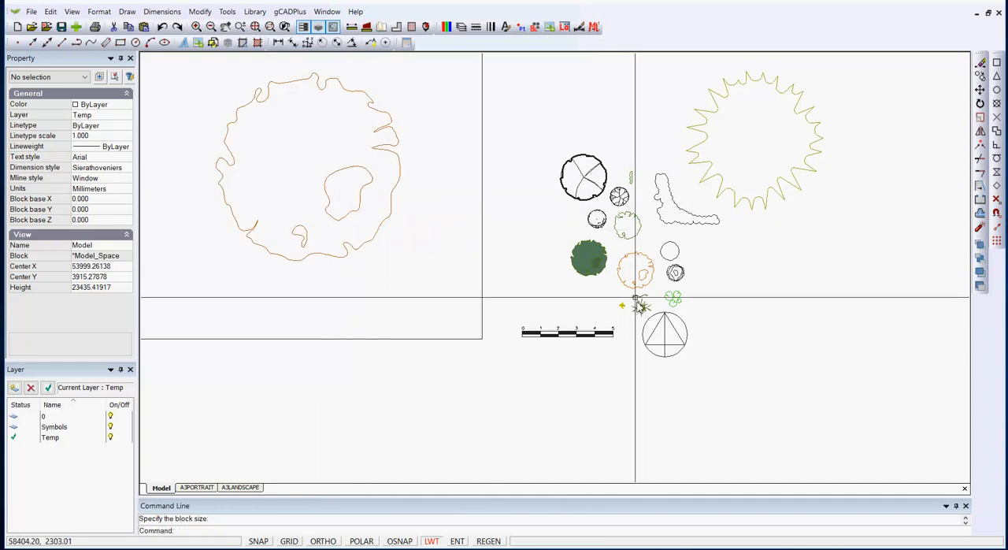
# Scale down the large shrub block inside the large square about its insertion point, on-screen, to a scale of about 2.50
pyautogui.scroll(3, 640, 306)
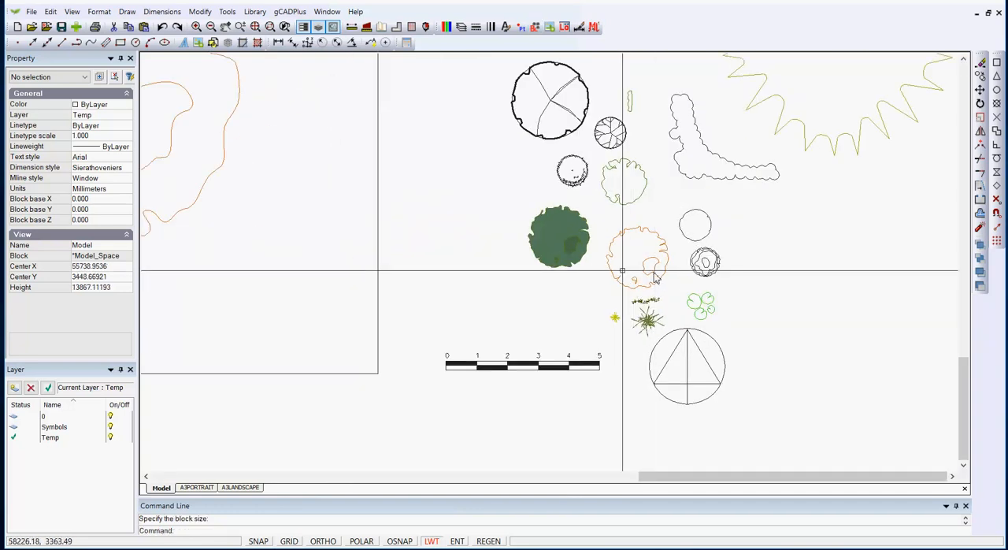
pyautogui.scroll(-4, 607, 304)
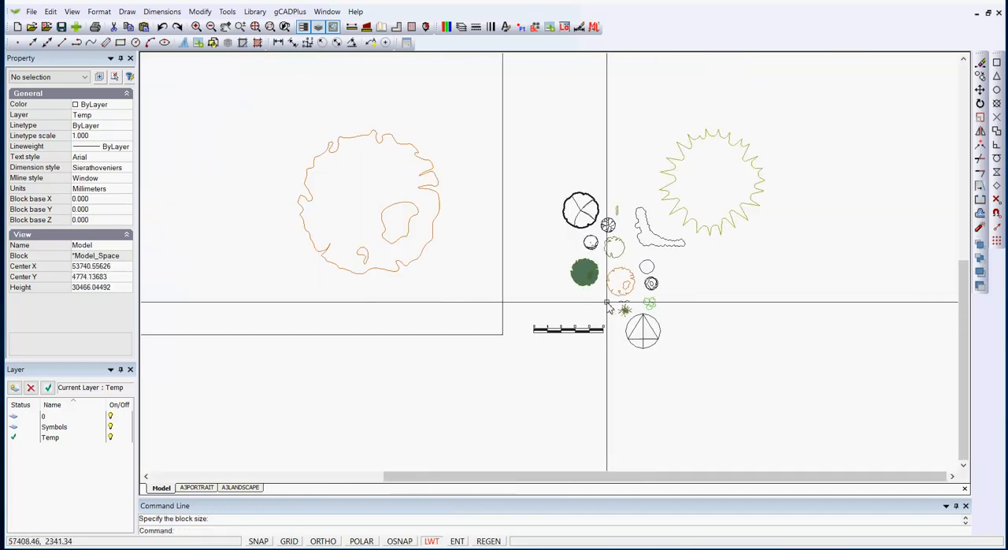
pyautogui.click(395, 240)
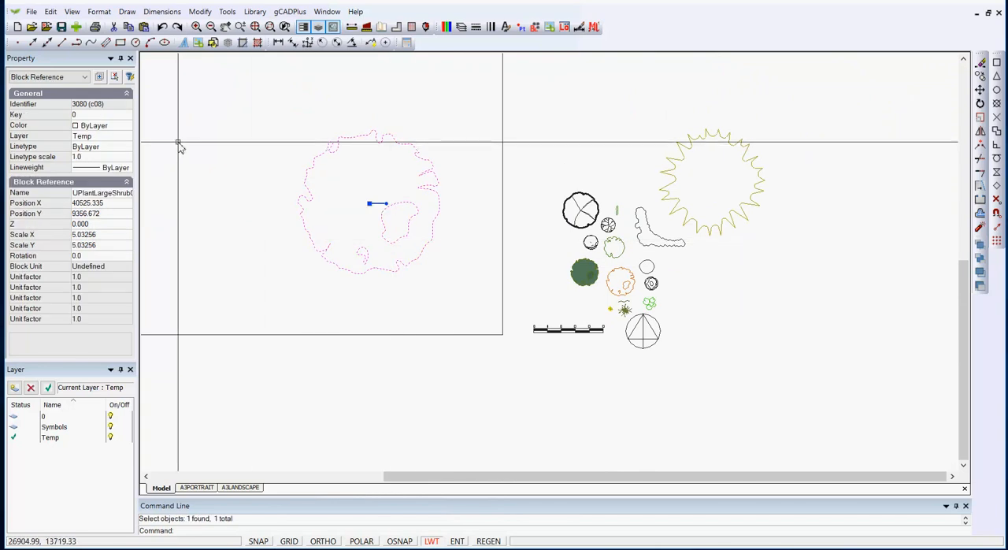
pyautogui.press('Escape')
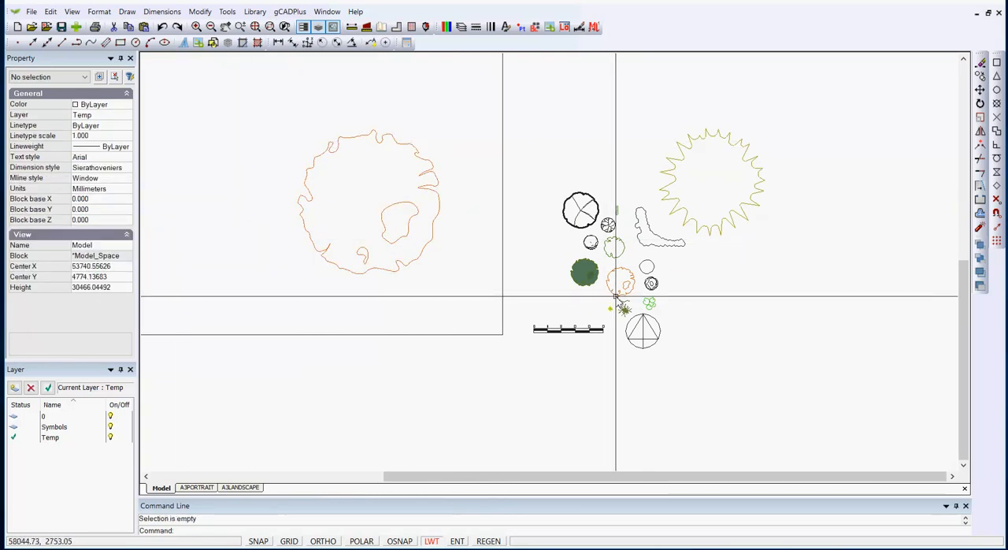
pyautogui.click(419, 258)
pyautogui.rightClick(420, 257)
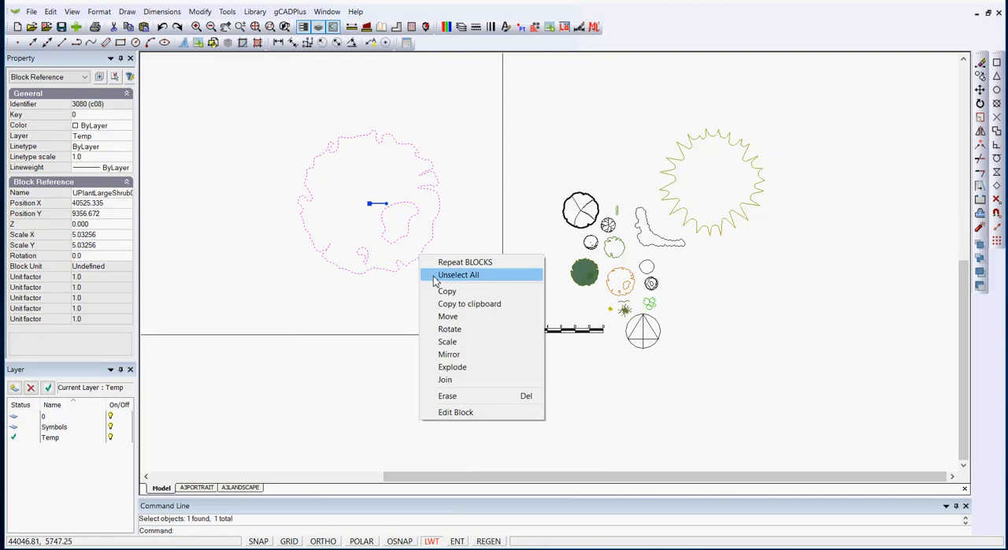
pyautogui.click(447, 341)
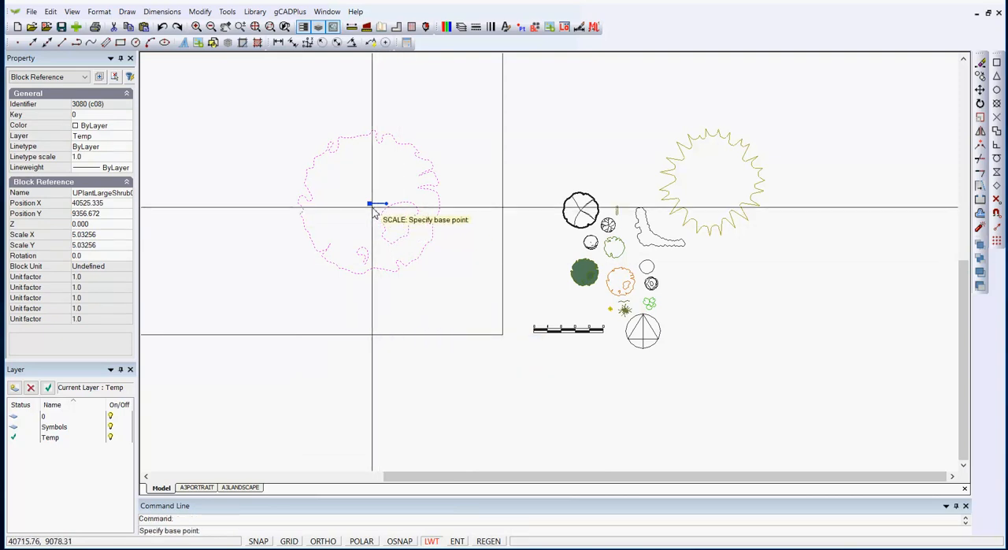
pyautogui.click(377, 204)
pyautogui.click(404, 262)
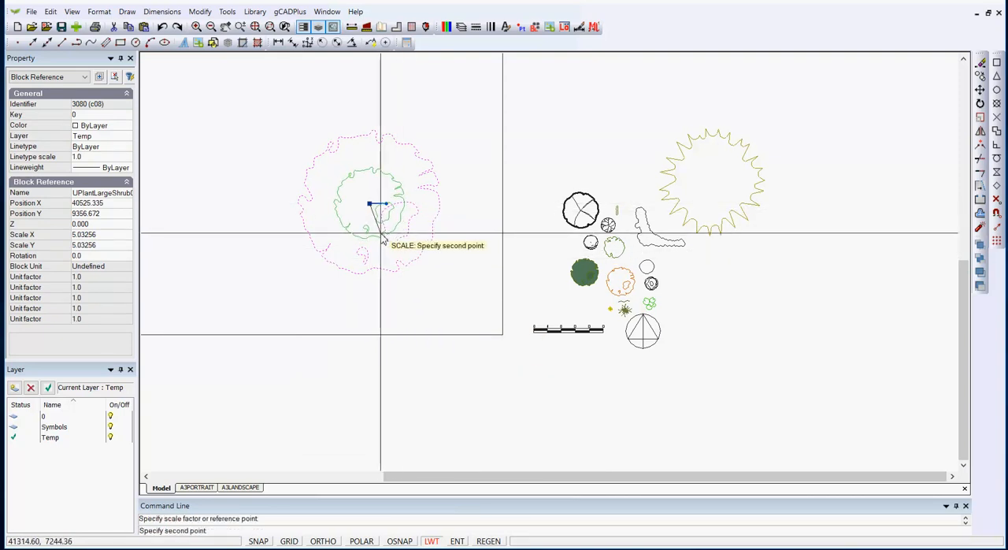
pyautogui.click(381, 234)
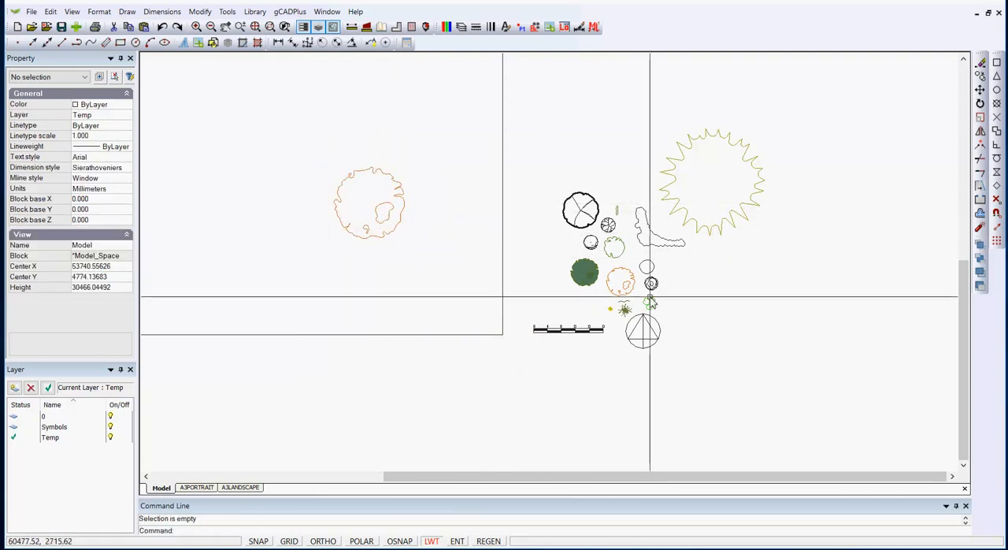
# Turn off the Symbols layer in the layer properties and apply the change
pyautogui.click(461, 26)
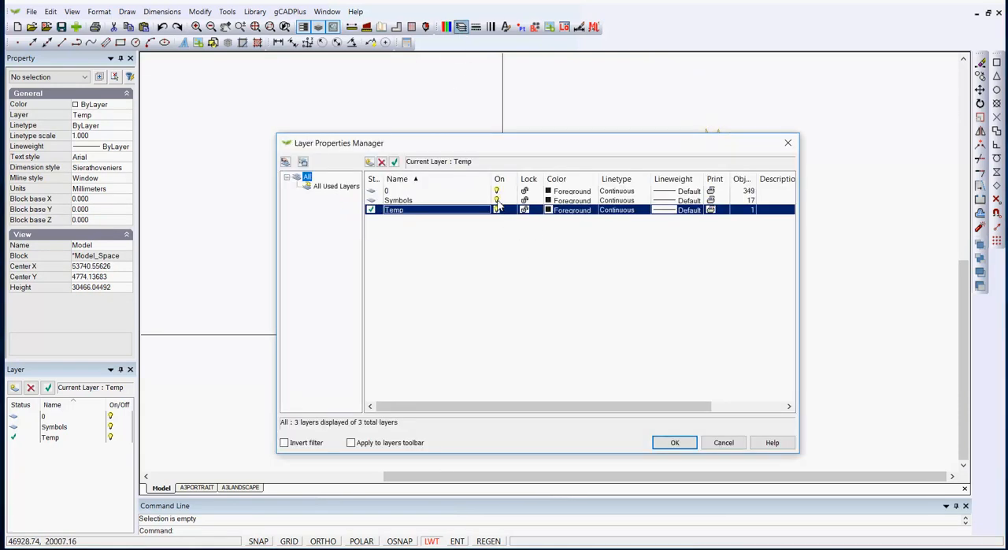
pyautogui.click(496, 201)
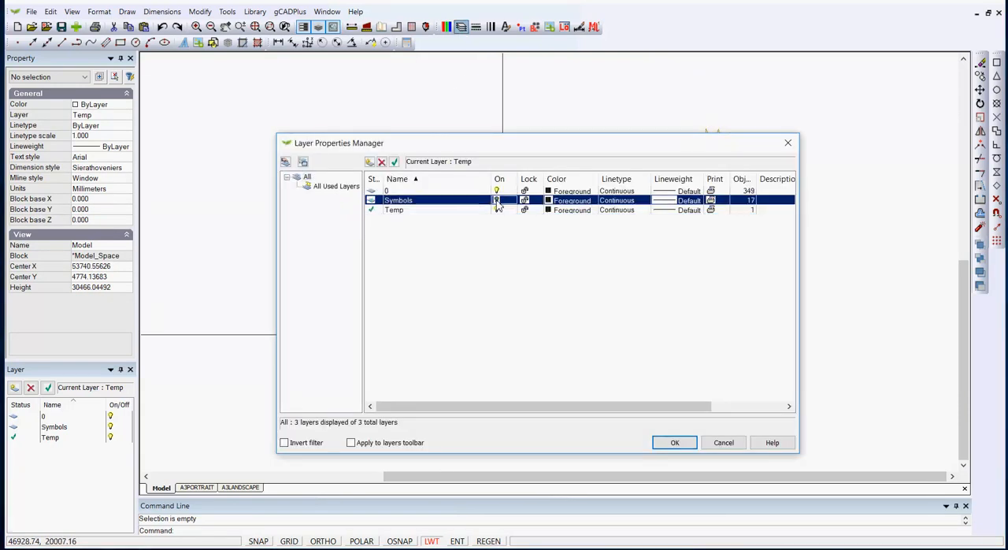
pyautogui.click(662, 440)
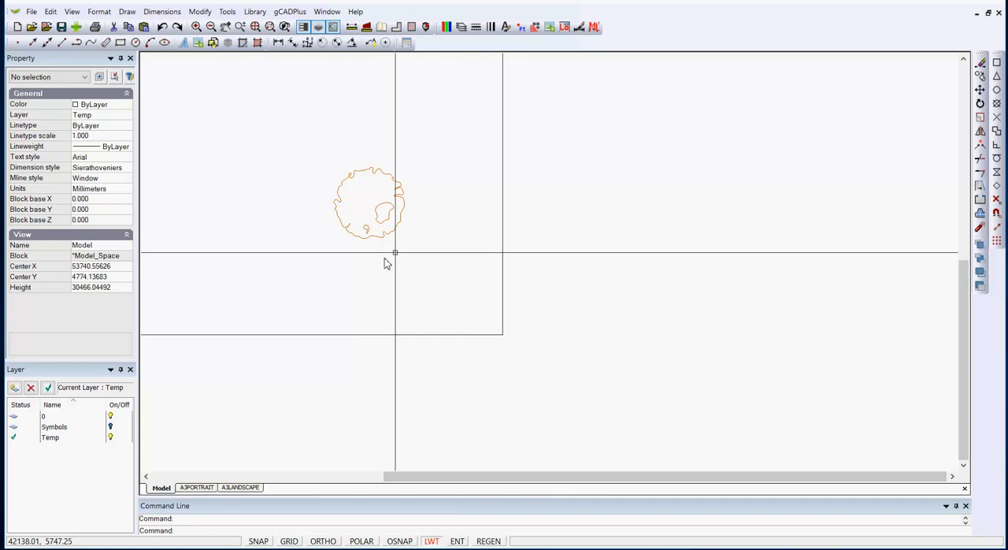
# Assign the shrub block inside the large square to the Symbols layer and clear the selection
pyautogui.click(393, 233)
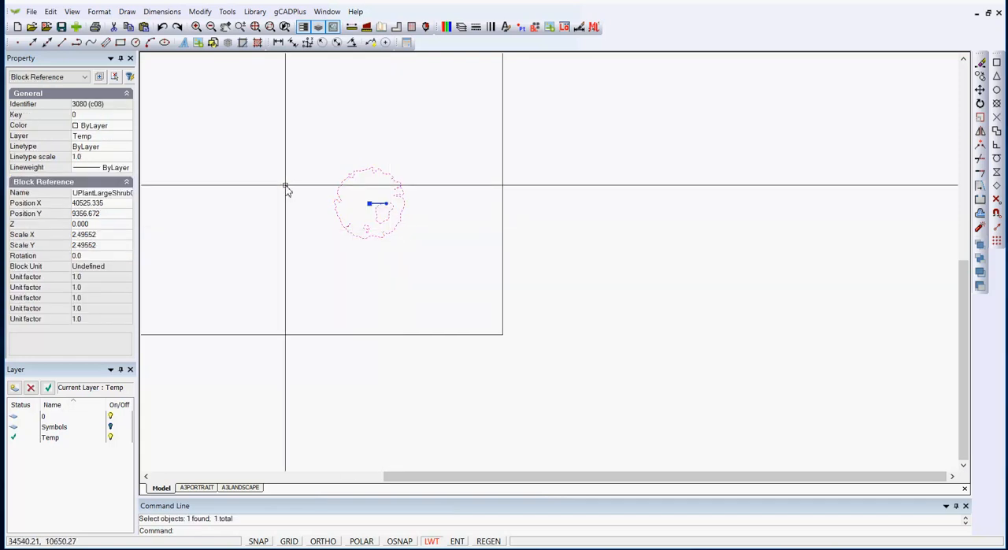
pyautogui.click(102, 136)
pyautogui.click(129, 136)
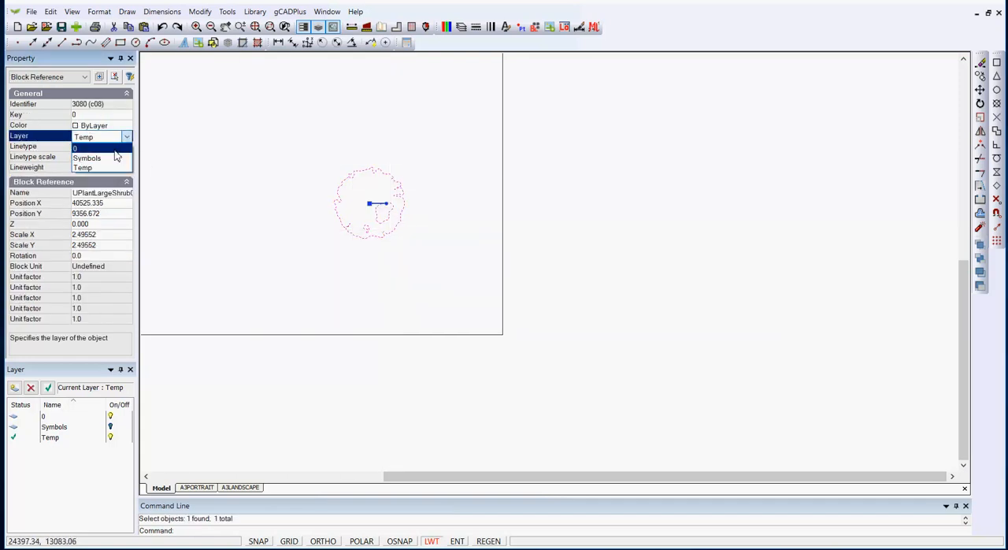
pyautogui.click(91, 157)
pyautogui.press('Escape')
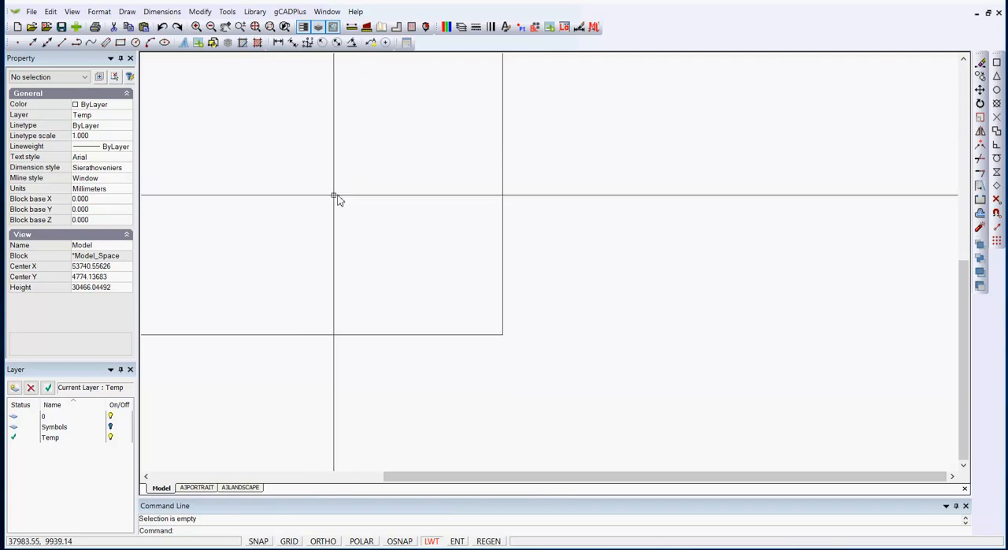
# Make layer 0 the current layer with nothing selected
pyautogui.click(124, 118)
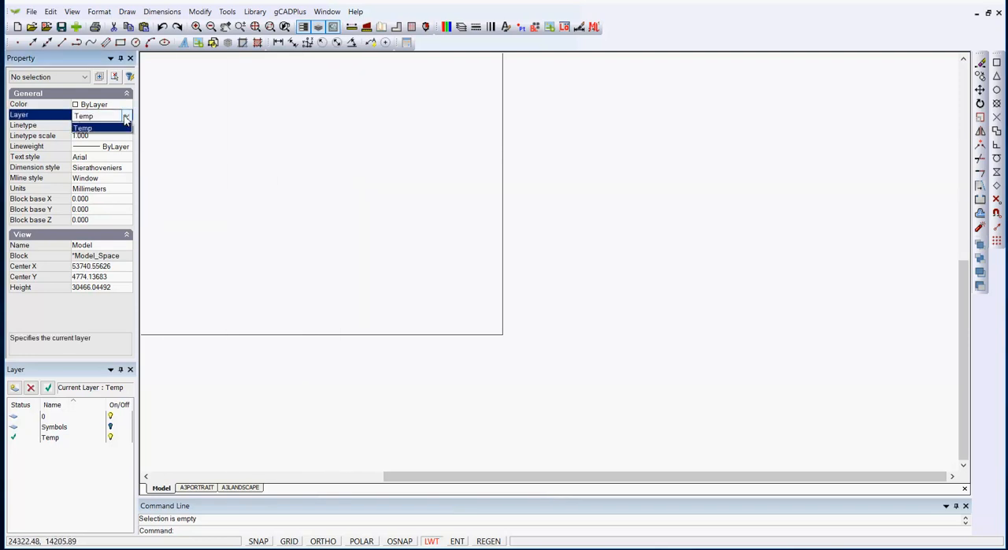
pyautogui.click(22, 311)
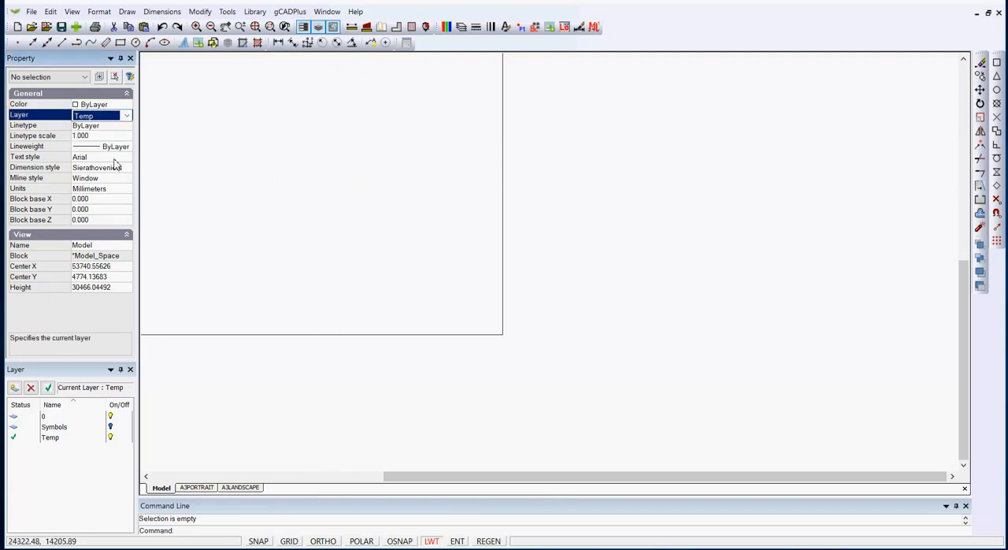
pyautogui.click(127, 116)
pyautogui.click(90, 126)
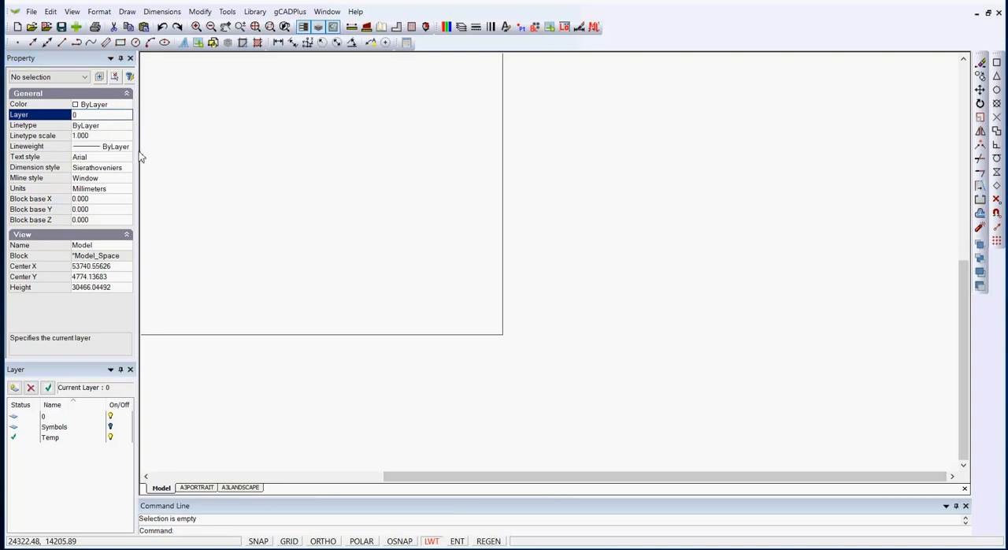
# Turn the Symbols layer back on in the layer properties and apply the change
pyautogui.scroll(-2, 376, 197)
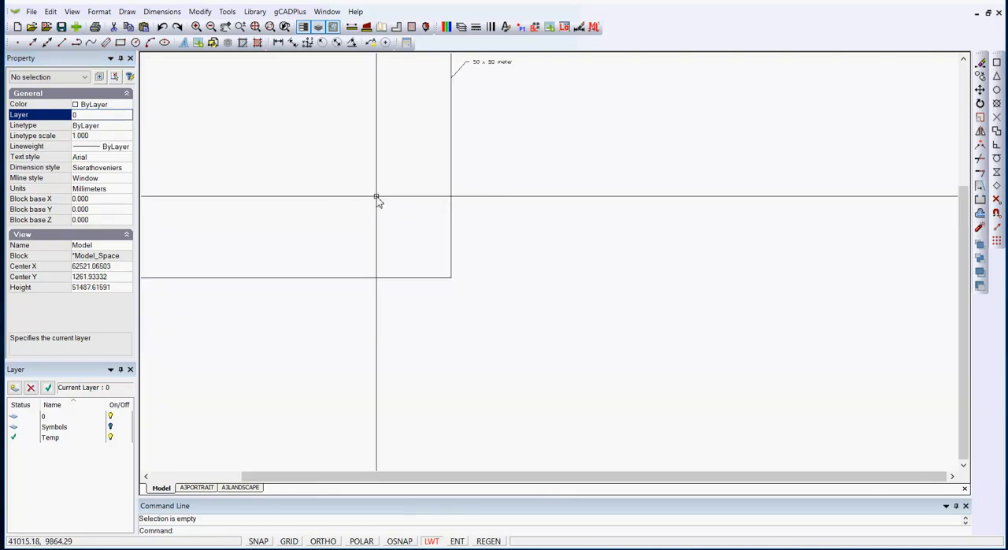
pyautogui.click(462, 27)
pyautogui.click(497, 200)
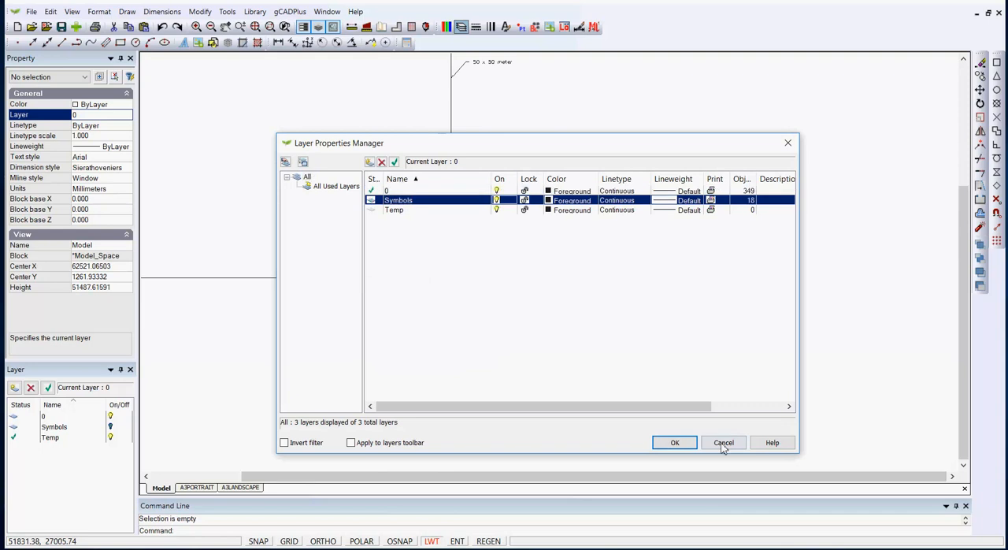
pyautogui.click(675, 442)
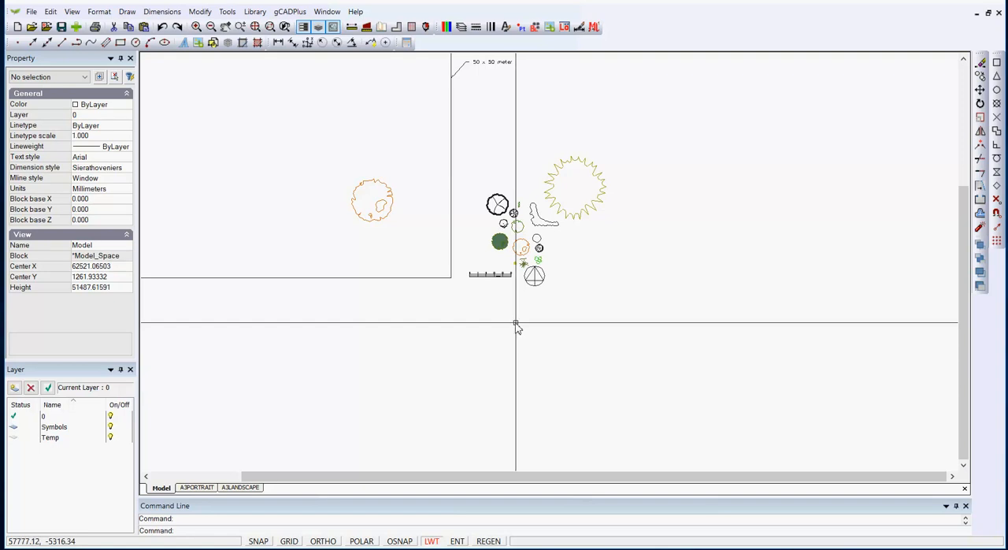
# Insert UPlantSymbol100.lcd from the Standard plants library below the shrub inside the large square, sizing it on-screen
pyautogui.click(284, 15)
pyautogui.moveTo(387, 26)
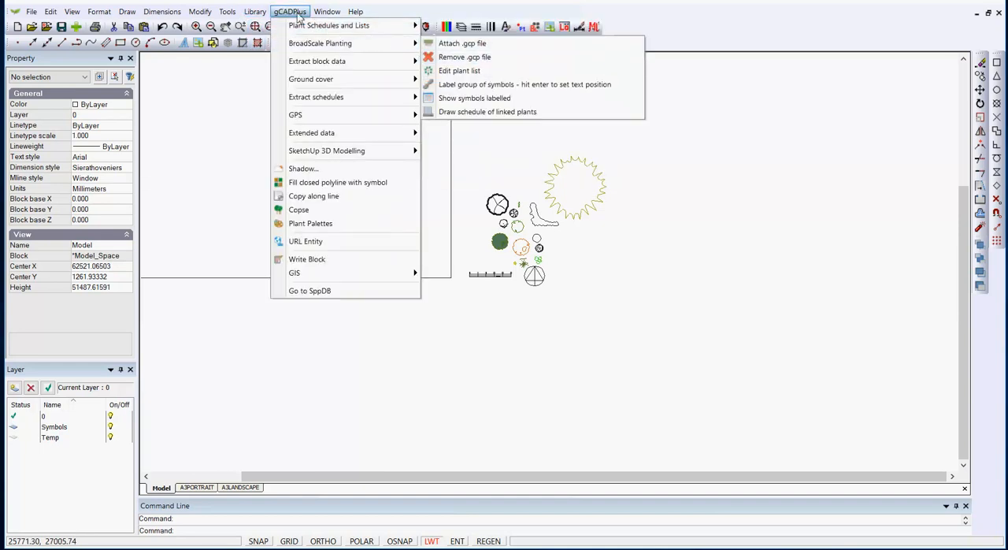
pyautogui.moveTo(245, 21)
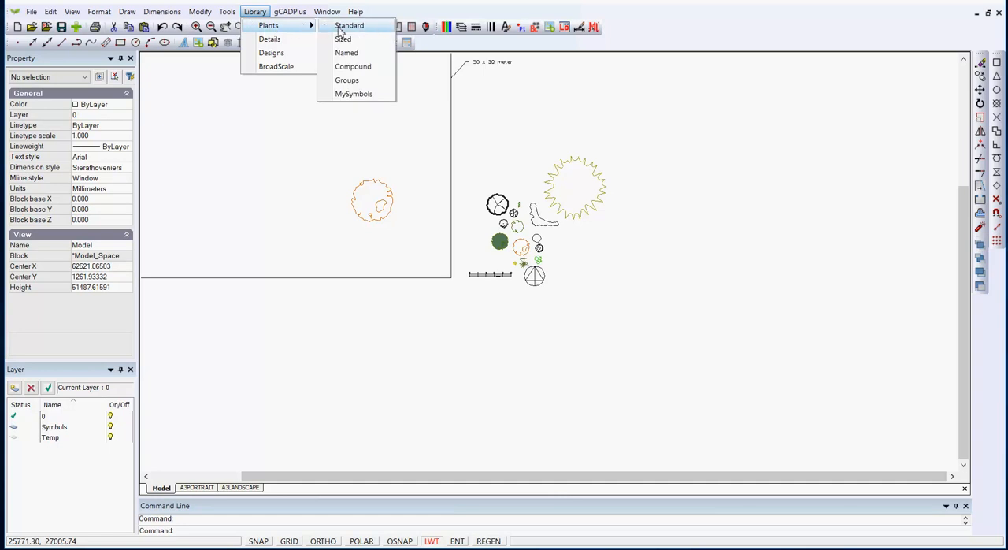
pyautogui.click(347, 25)
pyautogui.moveTo(596, 197); pyautogui.dragTo(595, 301)
pyautogui.click(362, 271)
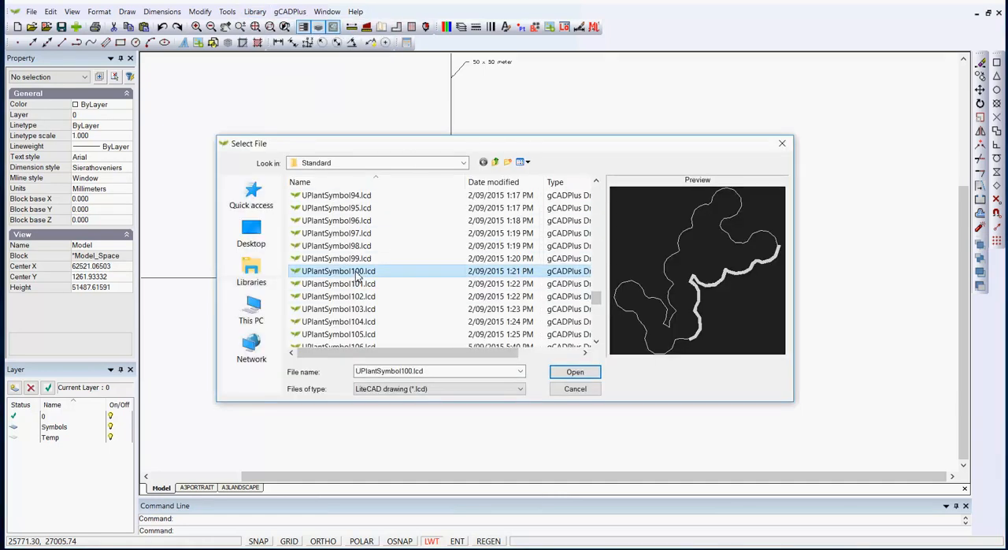
pyautogui.click(576, 371)
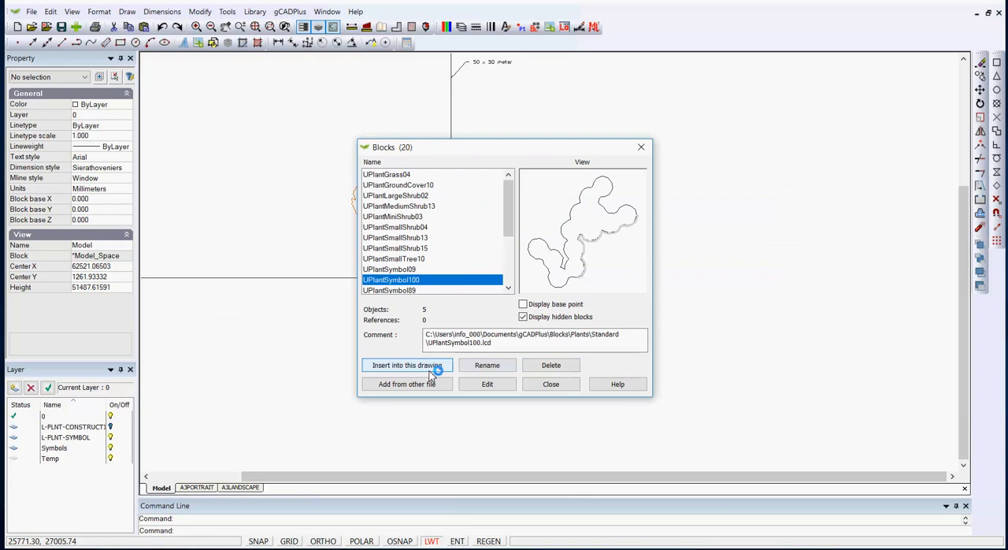
pyautogui.click(437, 364)
pyautogui.click(488, 341)
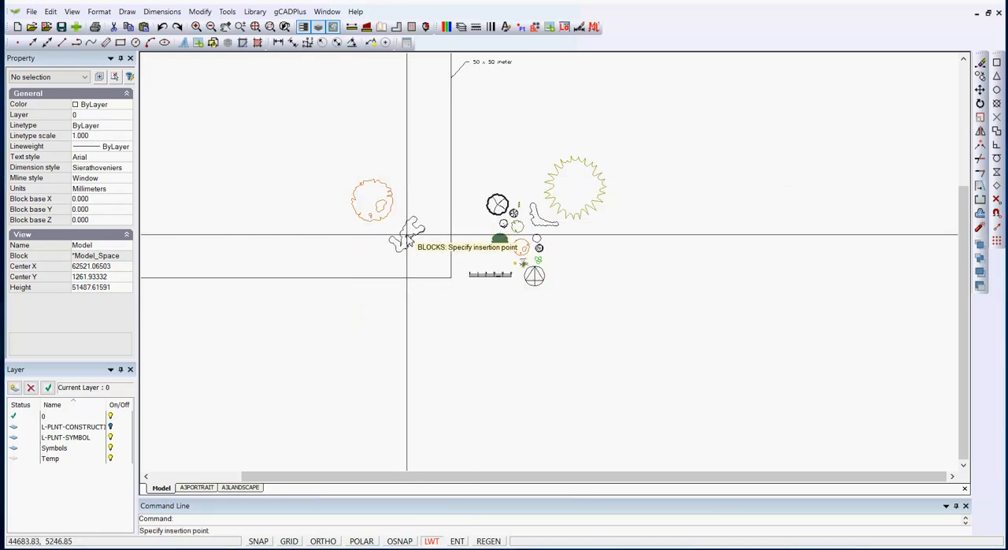
pyautogui.click(410, 238)
pyautogui.click(377, 241)
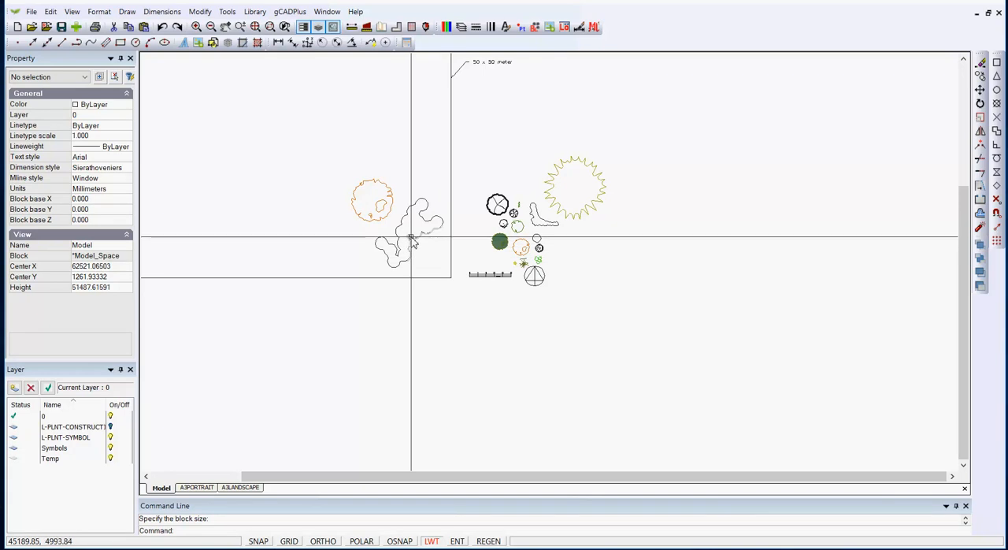
# Turn off the L-PLNT-SYMBOL layer in the layer properties and apply the change
pyautogui.click(462, 29)
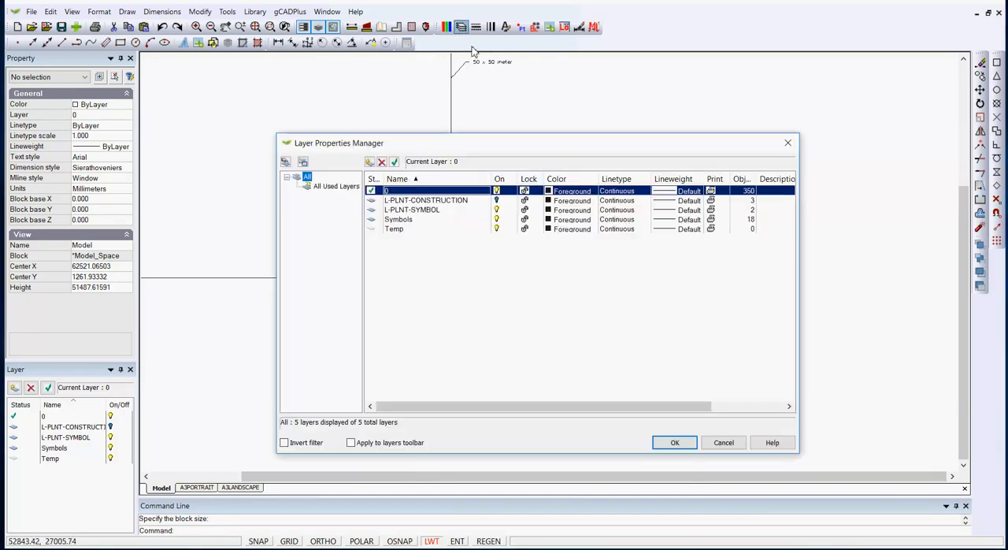
pyautogui.click(497, 211)
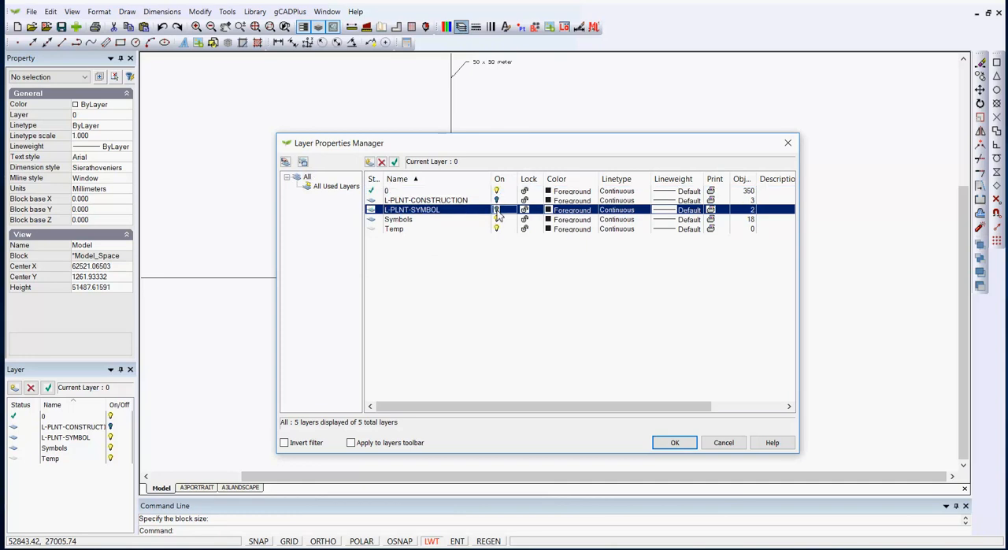
pyautogui.click(674, 442)
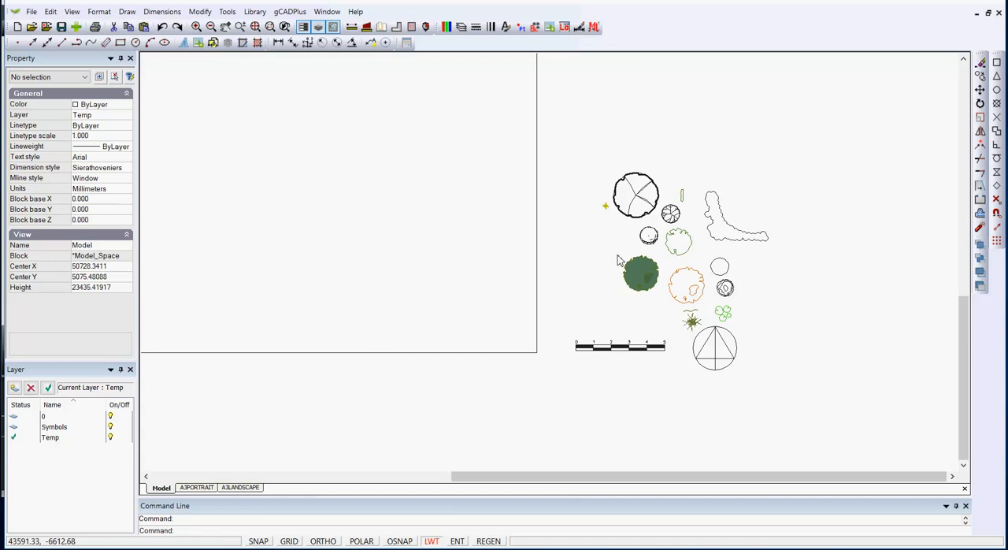
# Copy the UPlantSmallTree10 template symbol from its centre to three spots inside the large square and end the copying
pyautogui.click(636, 197)
pyautogui.rightClick(647, 196)
pyautogui.click(656, 231)
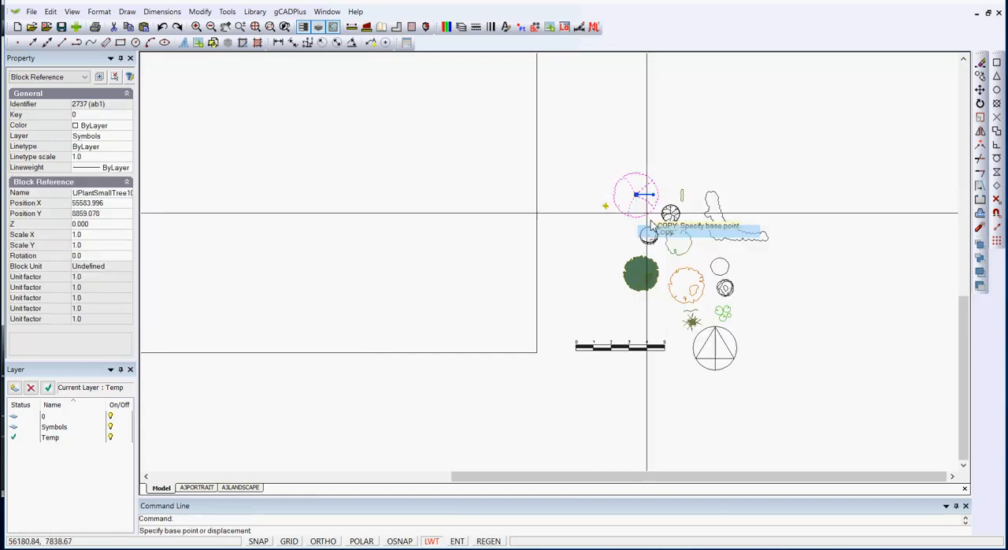
pyautogui.click(637, 195)
pyautogui.click(506, 169)
pyautogui.click(460, 139)
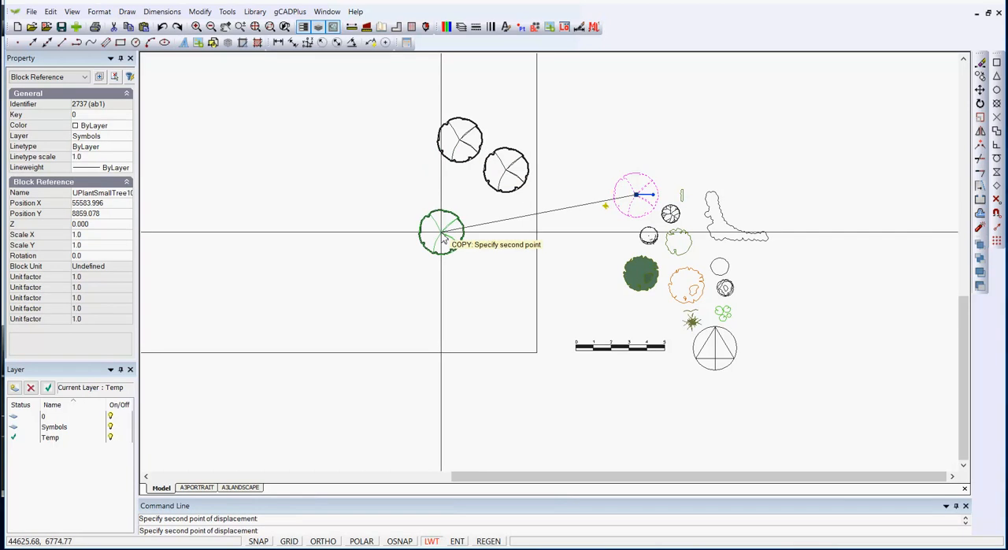
pyautogui.click(441, 232)
pyautogui.rightClick(453, 279)
pyautogui.click(471, 287)
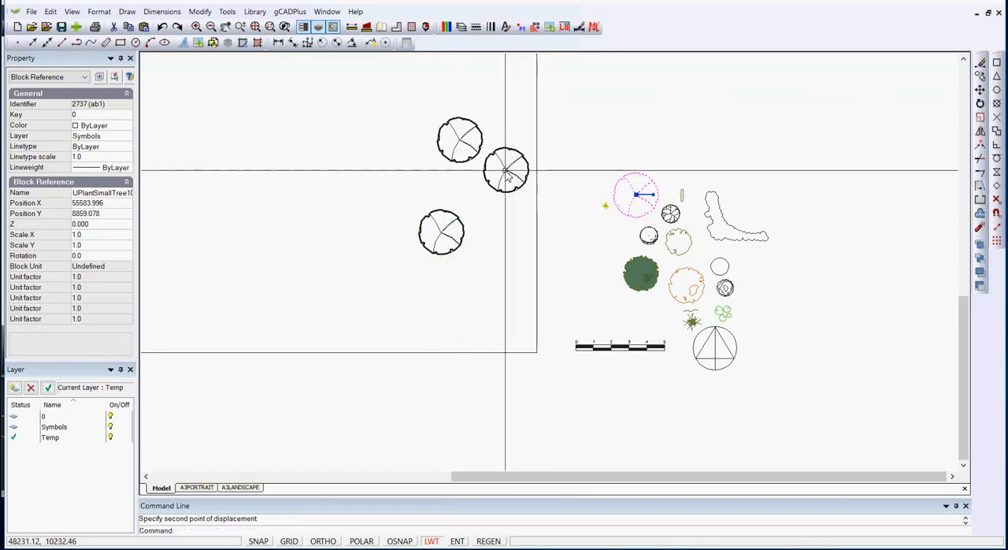
# Check which layer the copied tree is on and review the drawing's layers in the layer properties
pyautogui.click(508, 177)
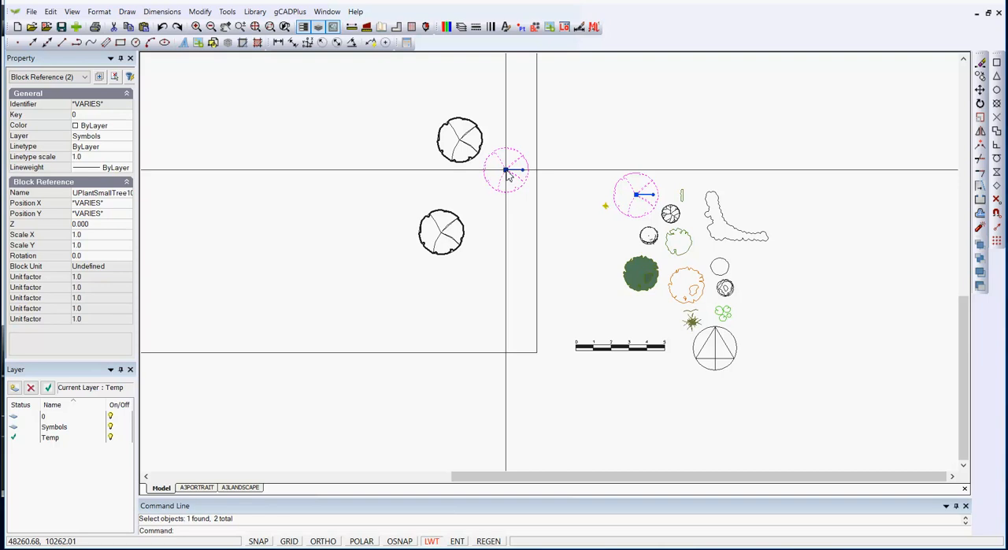
pyautogui.press('Escape')
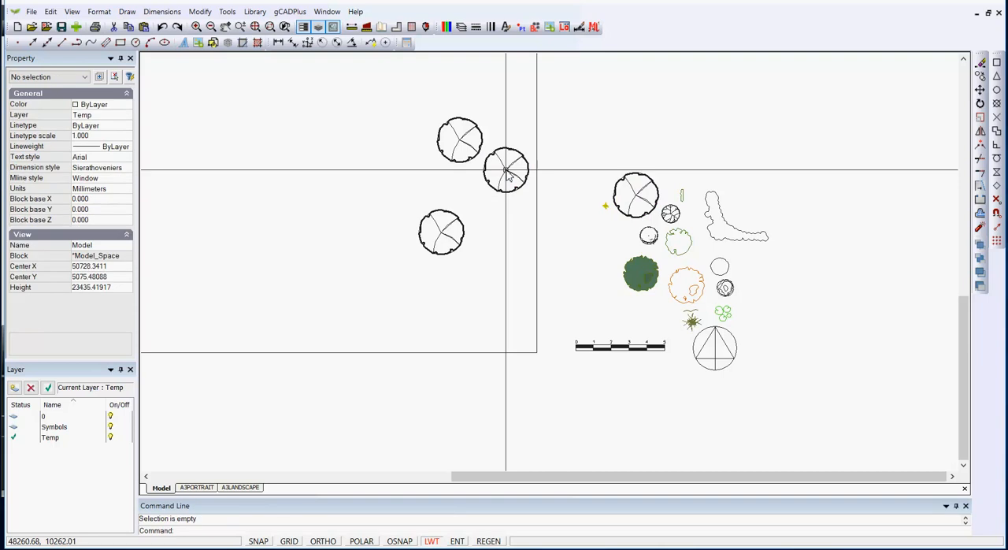
pyautogui.click(461, 26)
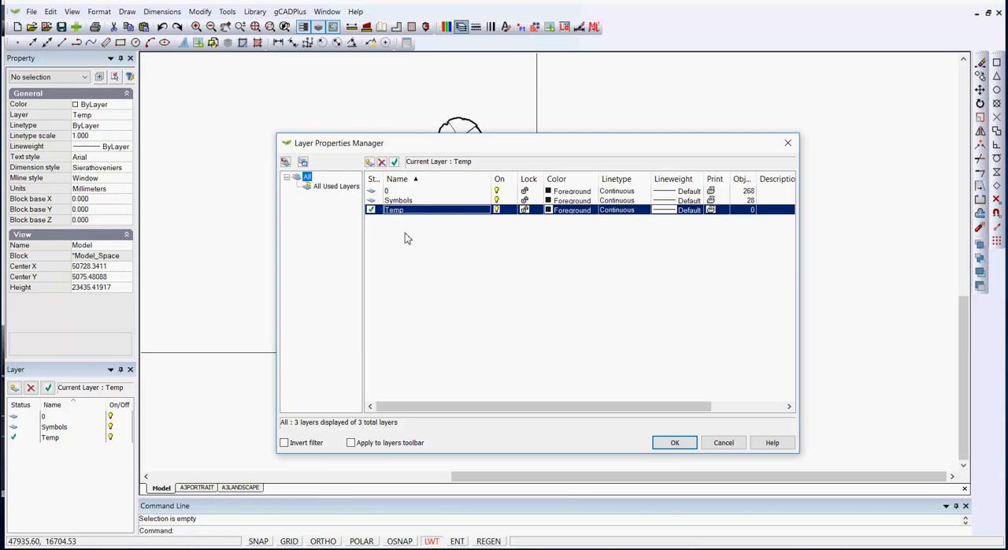
pyautogui.click(675, 442)
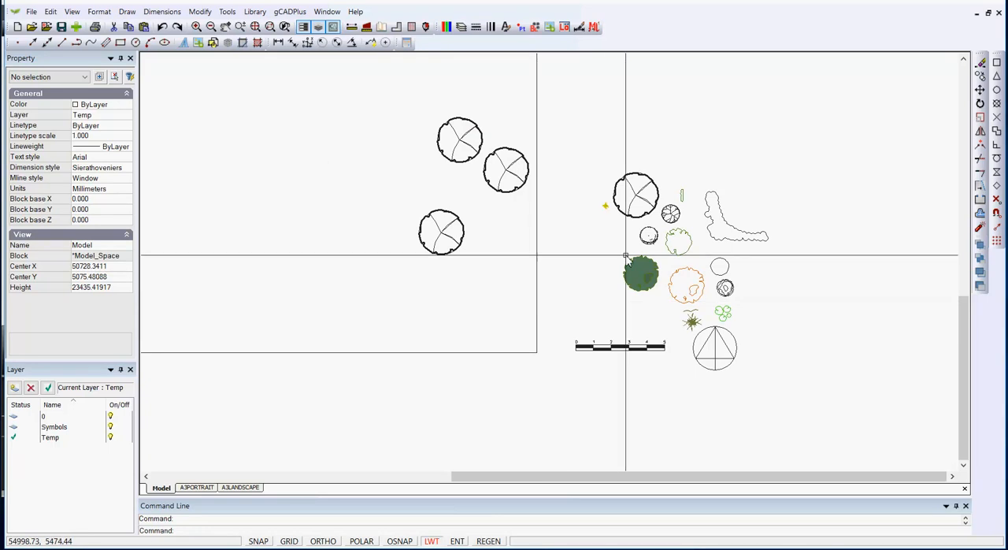
# Move the UPlantMediumShrub13 template symbol by its centre grip into the large square, just below and beside the lowest tree
pyautogui.scroll(1, 599, 241)
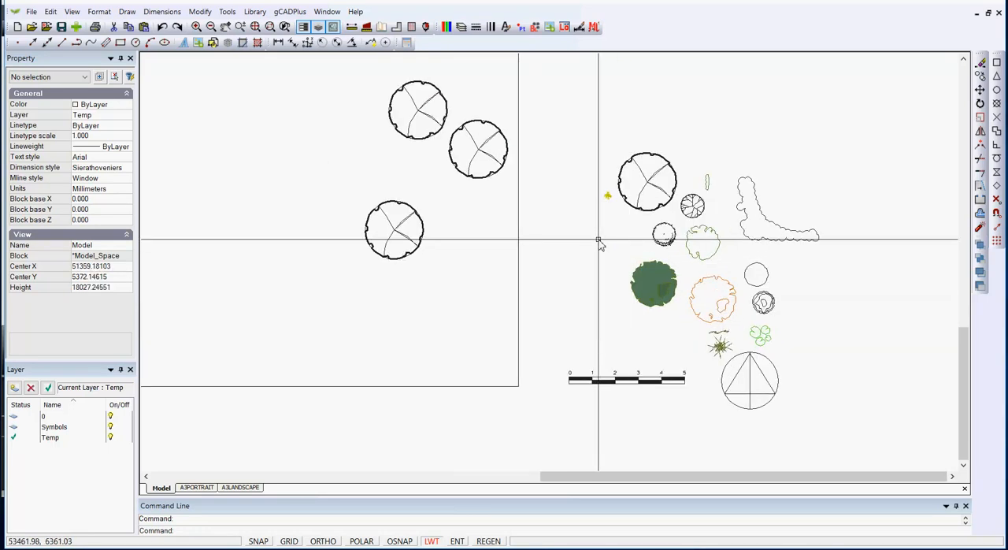
pyautogui.click(713, 240)
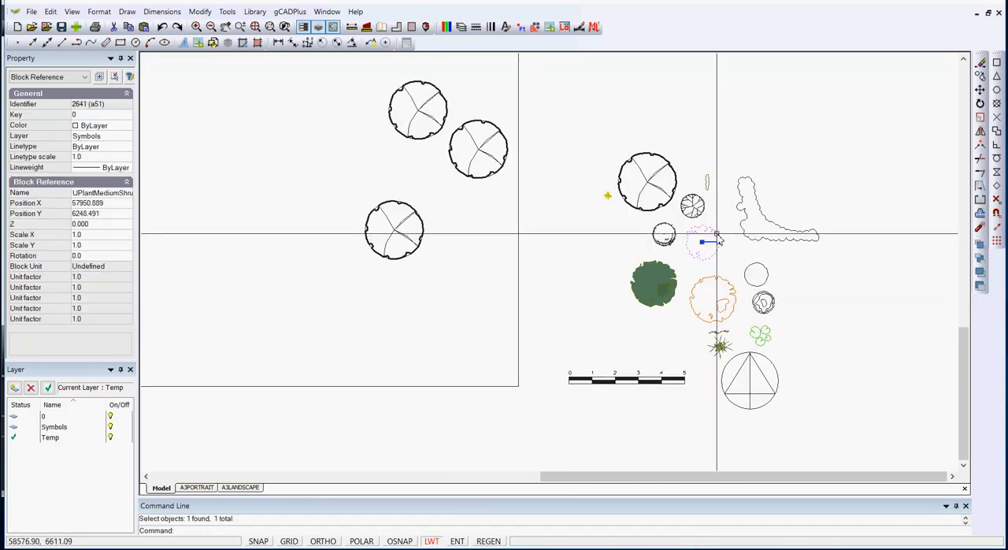
pyautogui.click(702, 242)
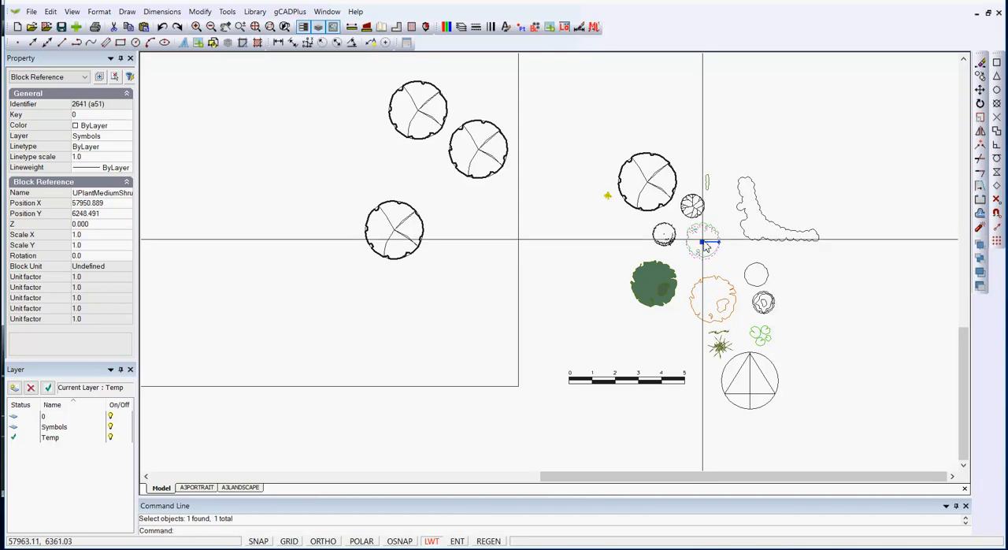
pyautogui.click(446, 257)
pyautogui.press('Escape')
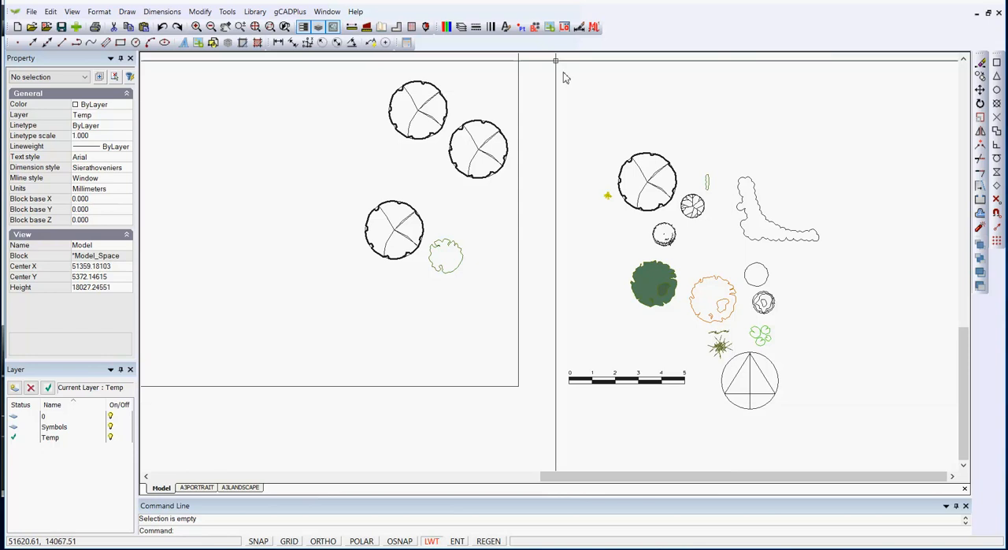
# Turn off the Symbols layer in the layer properties to test the copied and moved symbols, and turn it back on
pyautogui.click(461, 27)
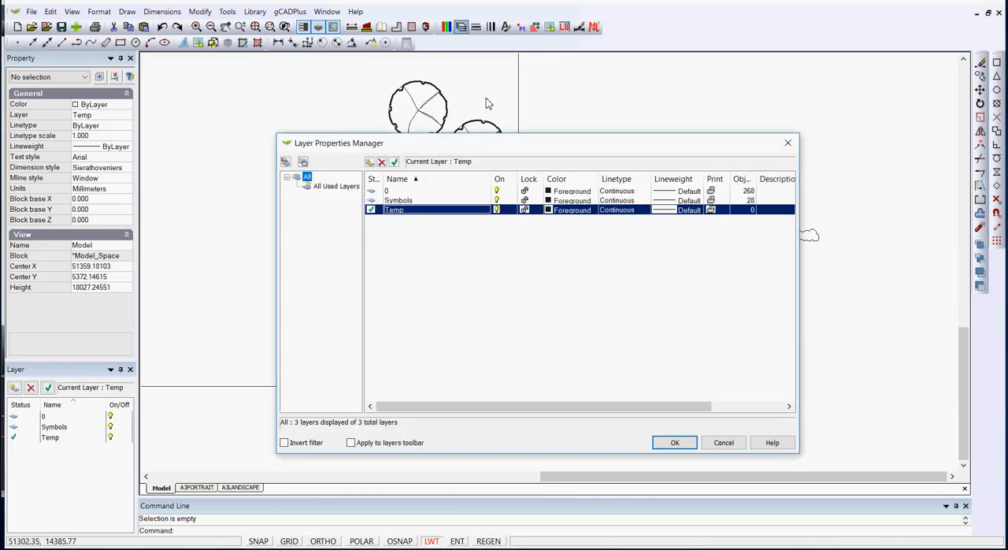
pyautogui.click(497, 200)
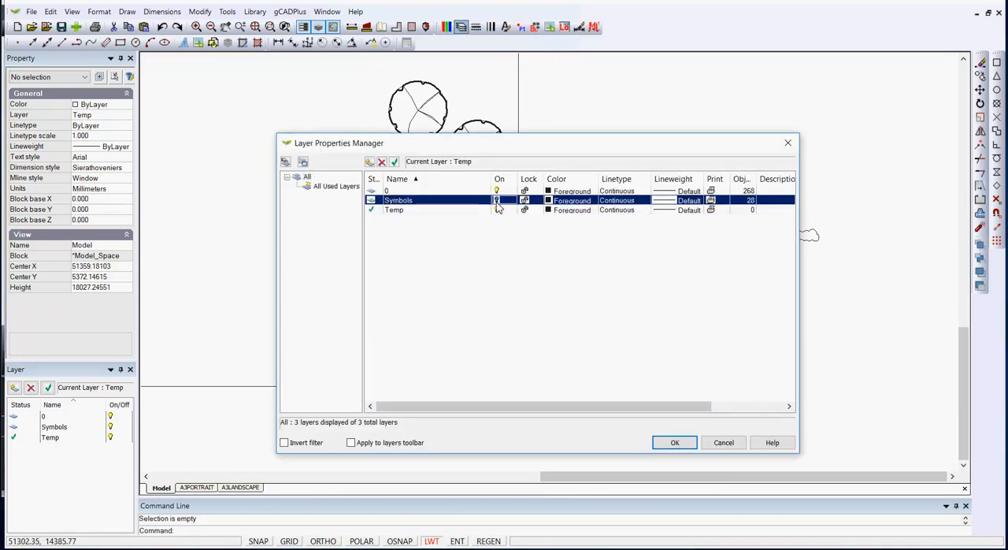
pyautogui.click(673, 443)
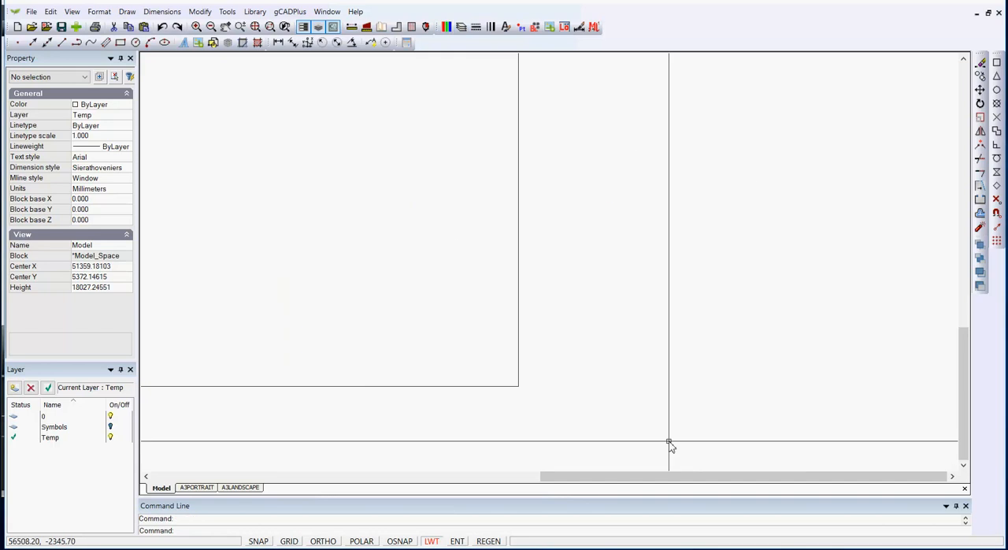
pyautogui.click(462, 27)
pyautogui.click(497, 200)
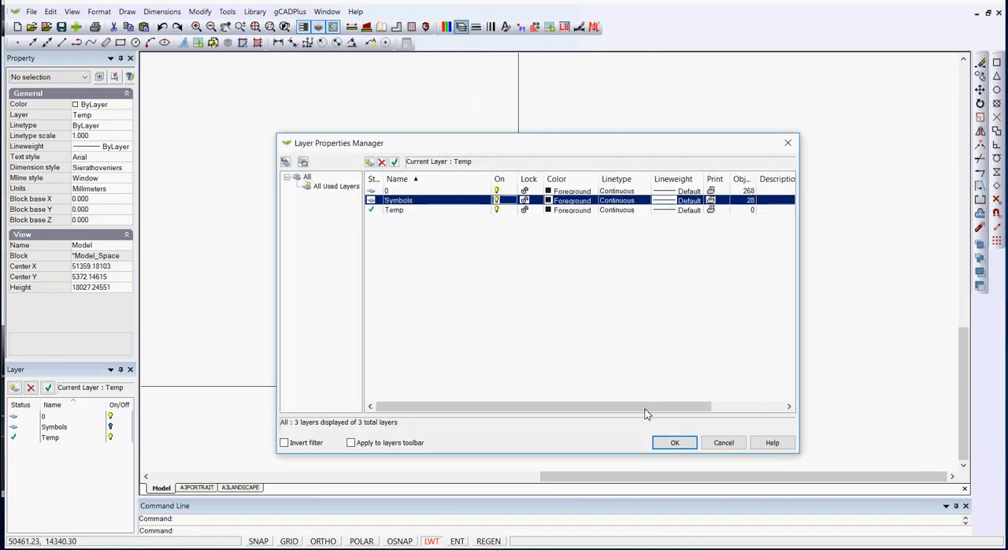
pyautogui.click(673, 442)
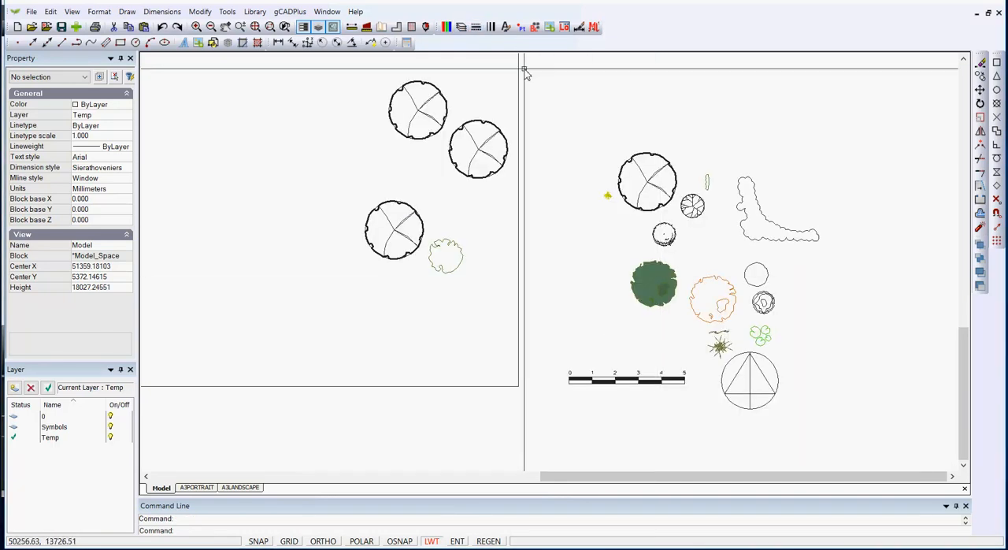
# Insert the drawing's UPlantGrass04 block at scale 1.0 and angle 0.0 between the lowest tree and the shrub in the large square
pyautogui.click(535, 28)
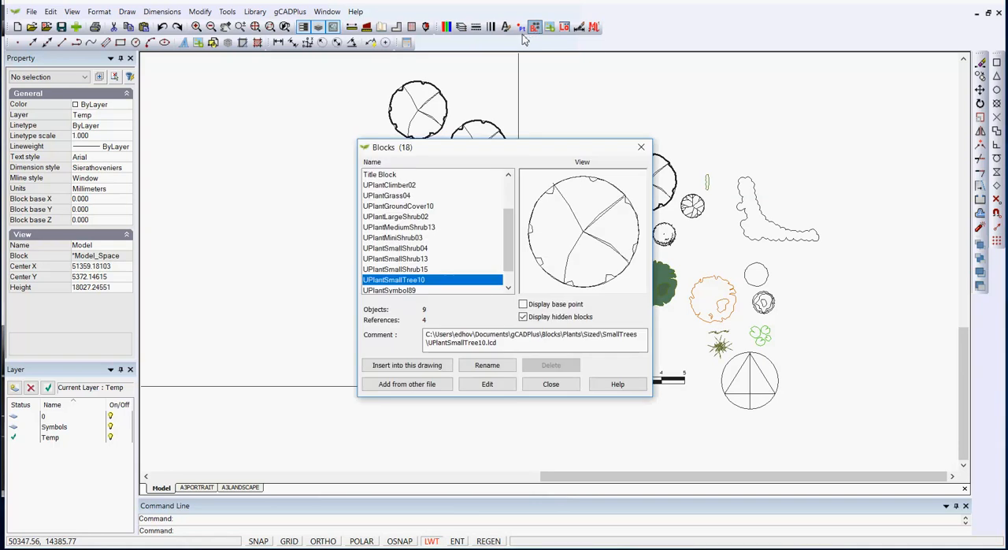
pyautogui.moveTo(509, 236); pyautogui.dragTo(509, 225)
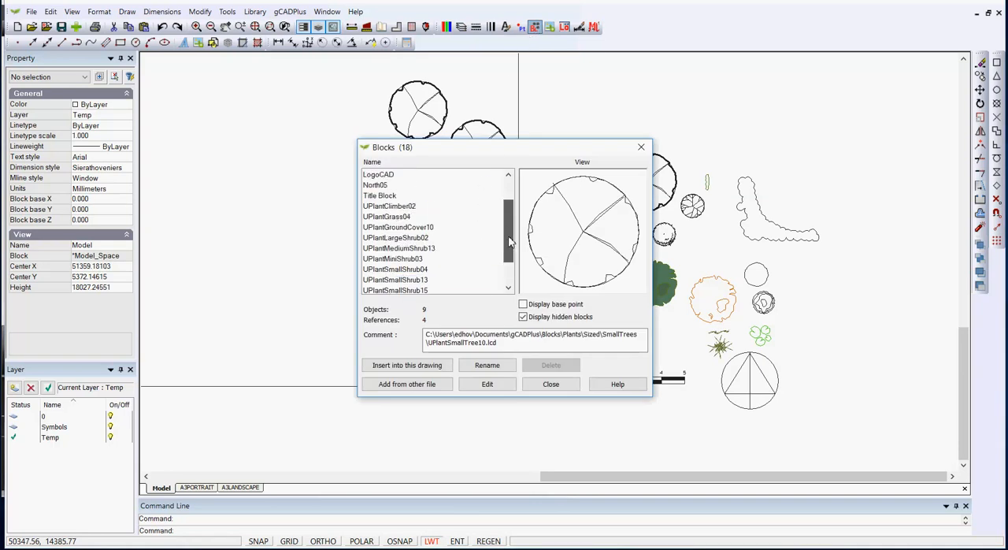
pyautogui.click(404, 220)
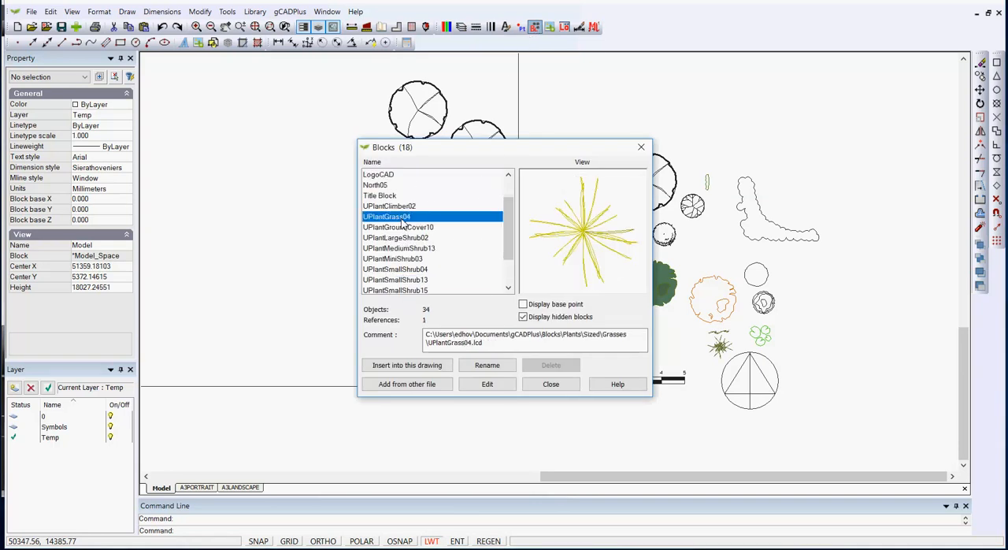
pyautogui.click(422, 365)
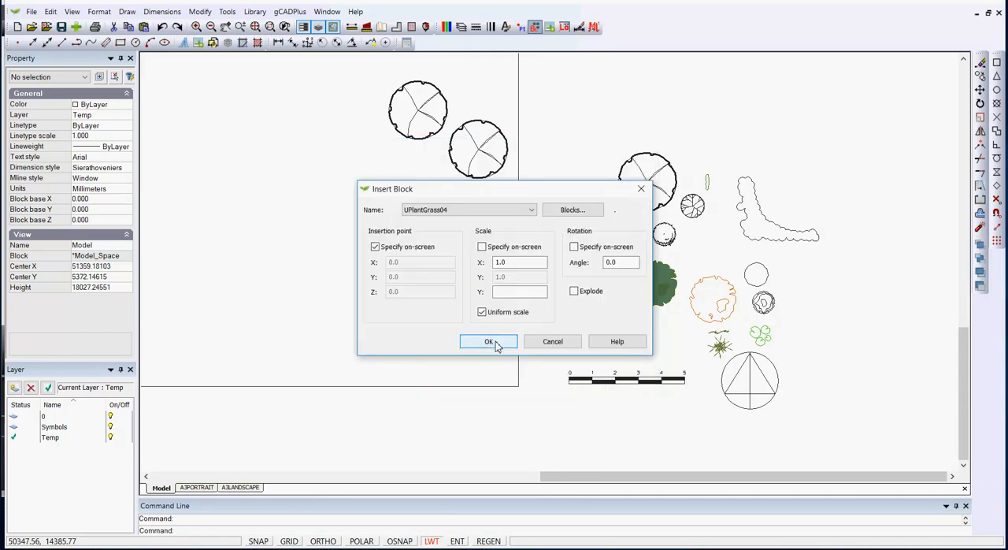
pyautogui.click(488, 342)
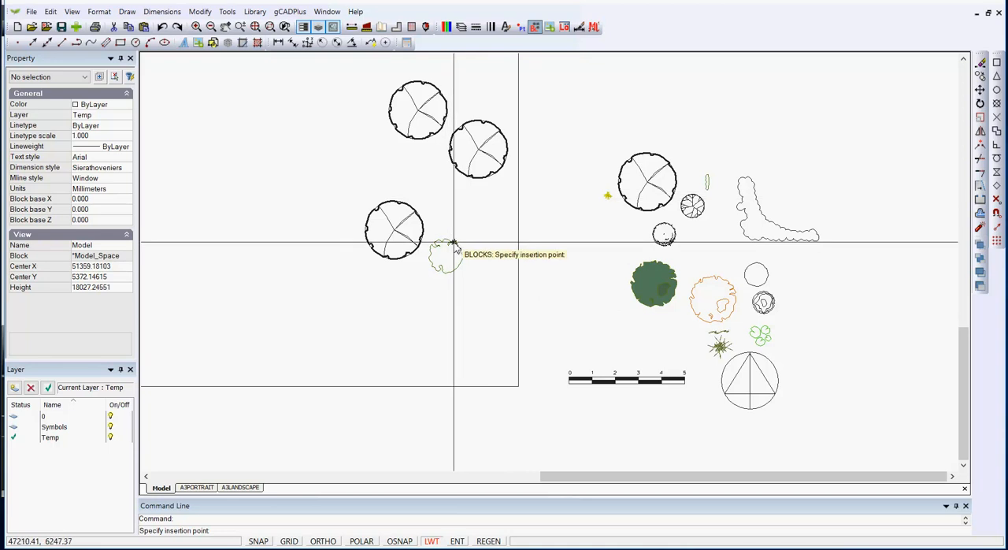
pyautogui.click(422, 266)
pyautogui.scroll(4, 422, 266)
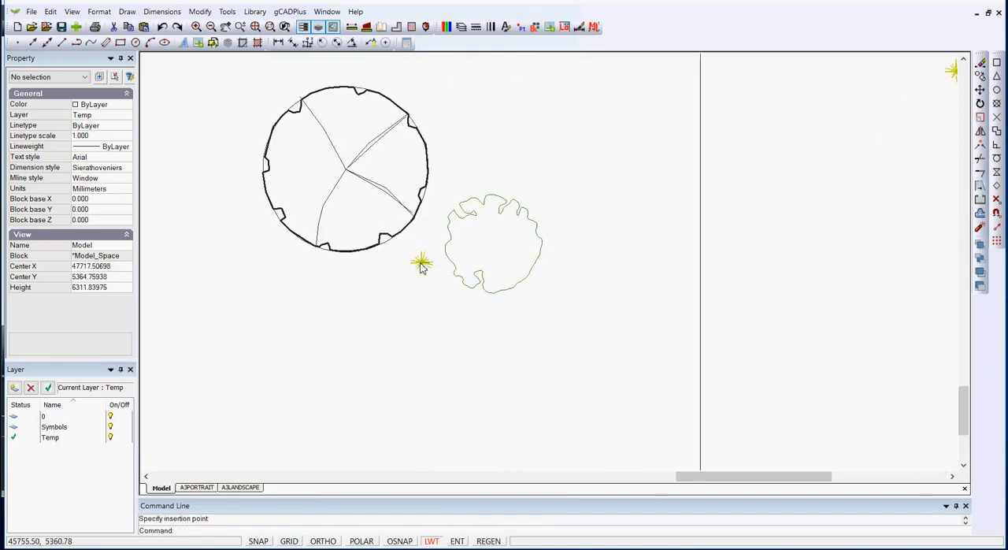
pyautogui.scroll(1, 458, 327)
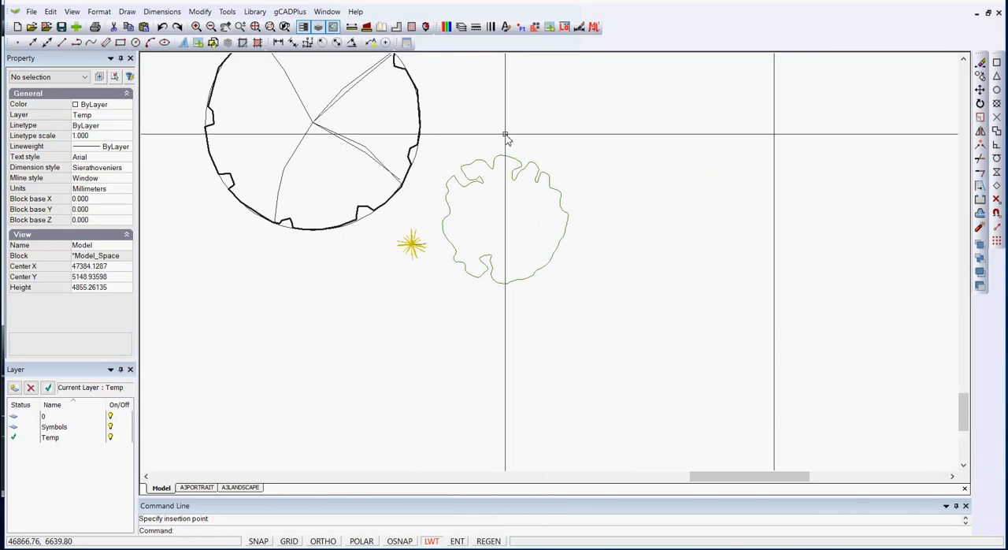
pyautogui.click(535, 28)
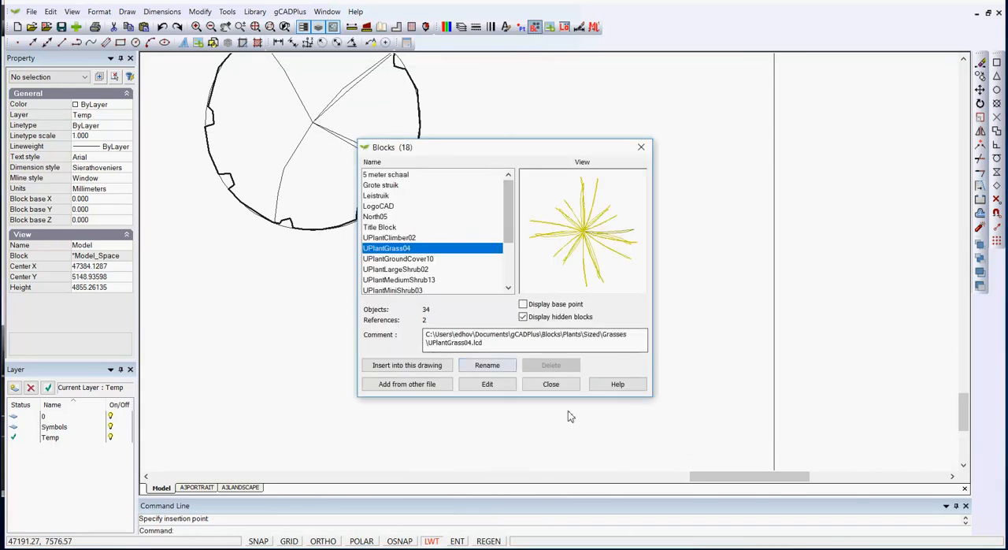
pyautogui.click(550, 384)
# Turn off the Symbols layer to test the newly inserted grass block's visibility, and turn the layer on again
pyautogui.click(462, 27)
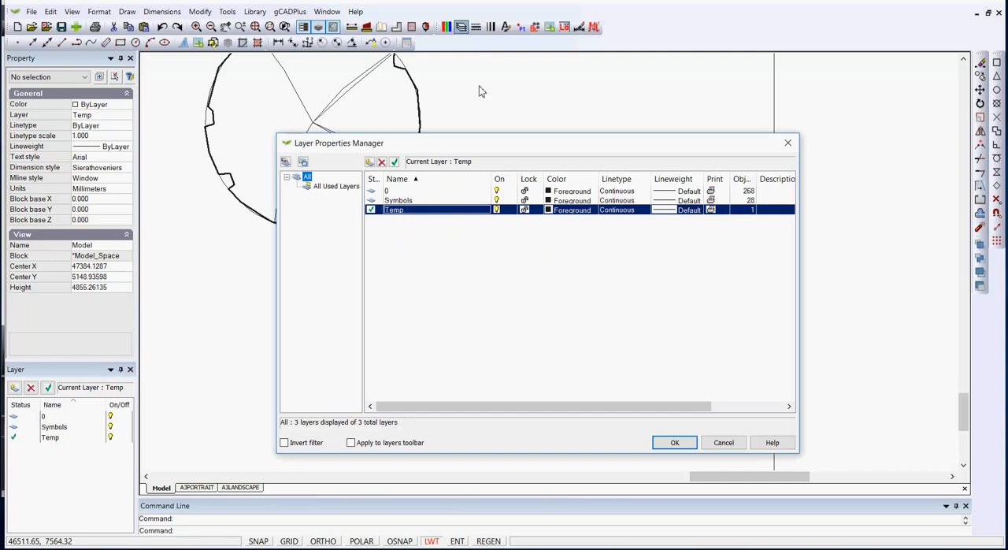
pyautogui.click(498, 201)
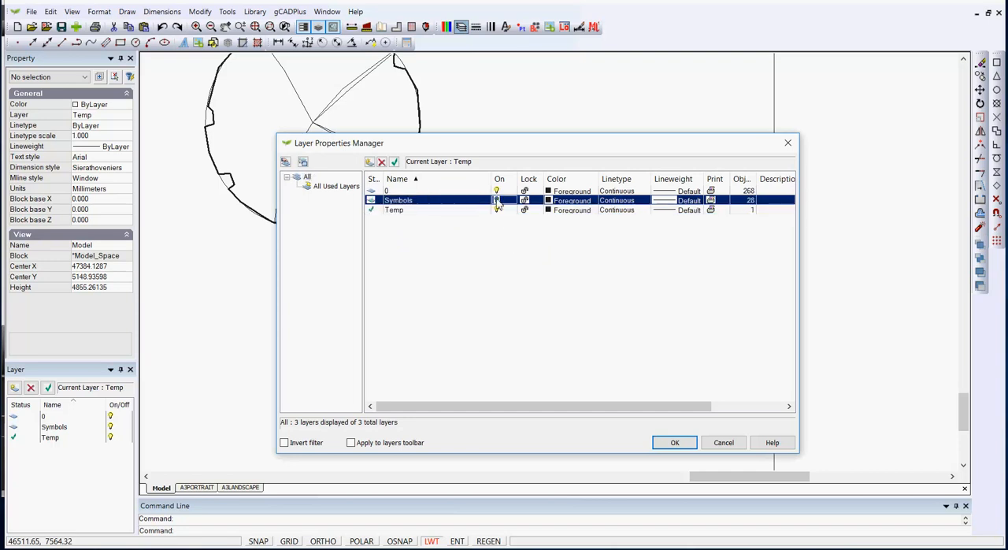
pyautogui.click(675, 442)
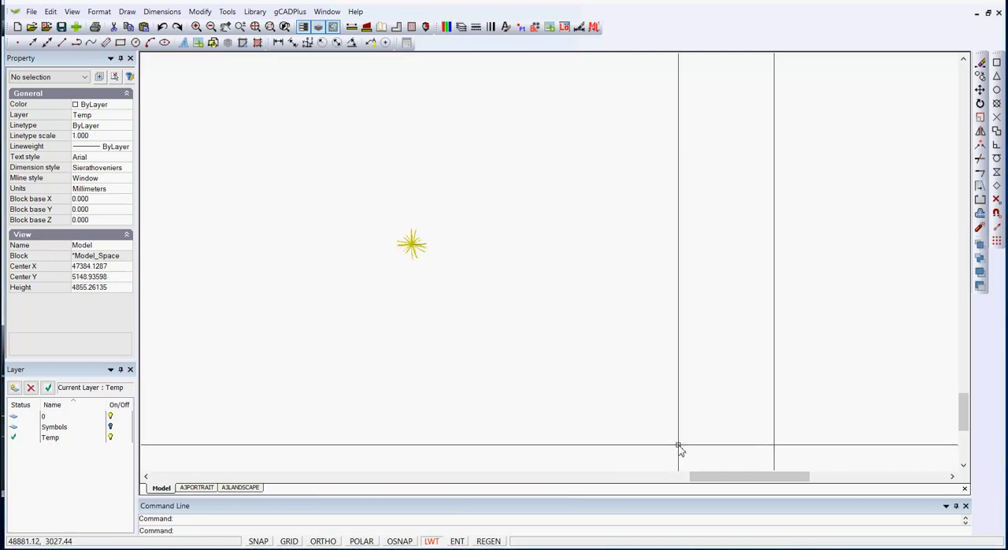
pyautogui.click(462, 27)
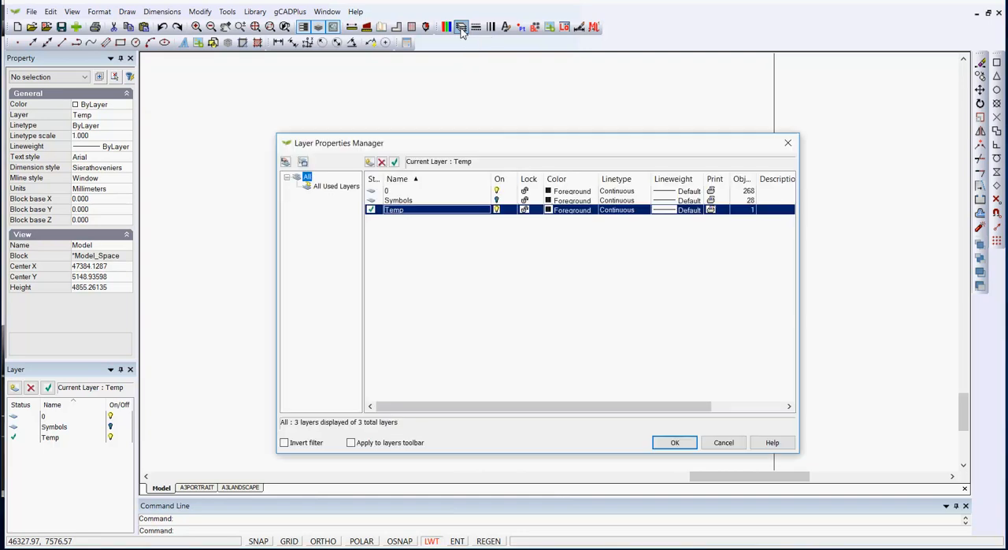
pyautogui.click(497, 200)
pyautogui.click(674, 442)
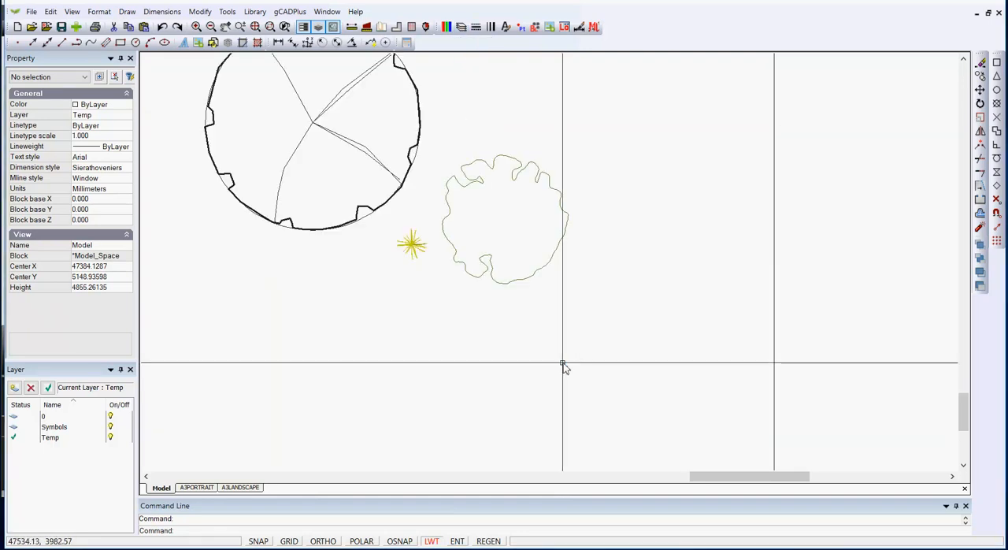
# Edit the inserted UPlantGrass04 block, assign all its lines to the Symbols layer, and close the block editing
pyautogui.scroll(-4, 549, 343)
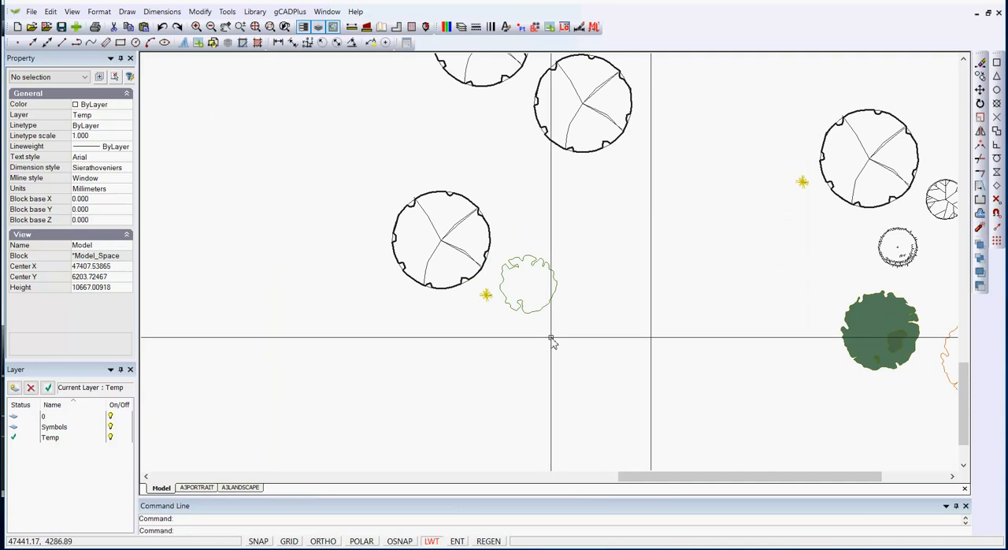
pyautogui.scroll(3, 486, 297)
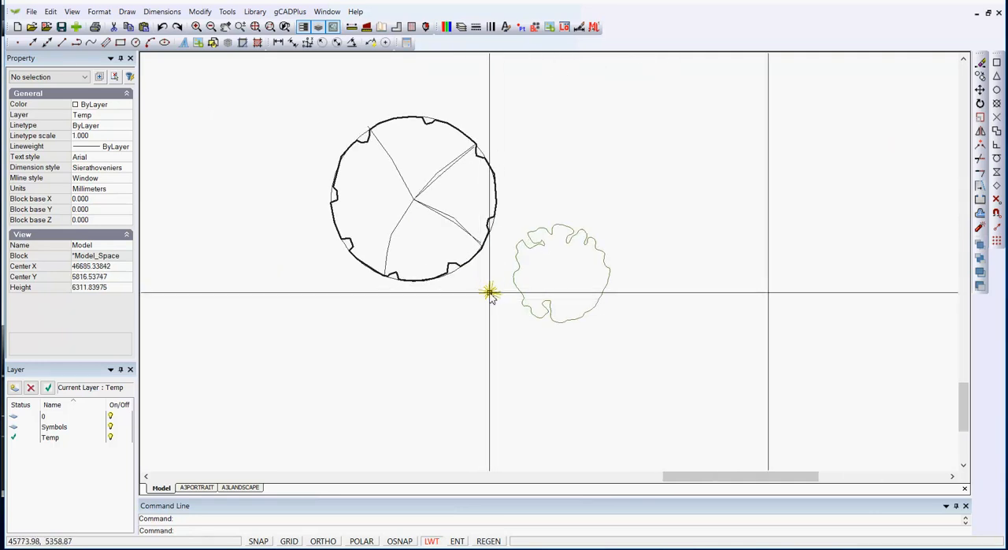
pyautogui.click(490, 293)
pyautogui.rightClick(490, 293)
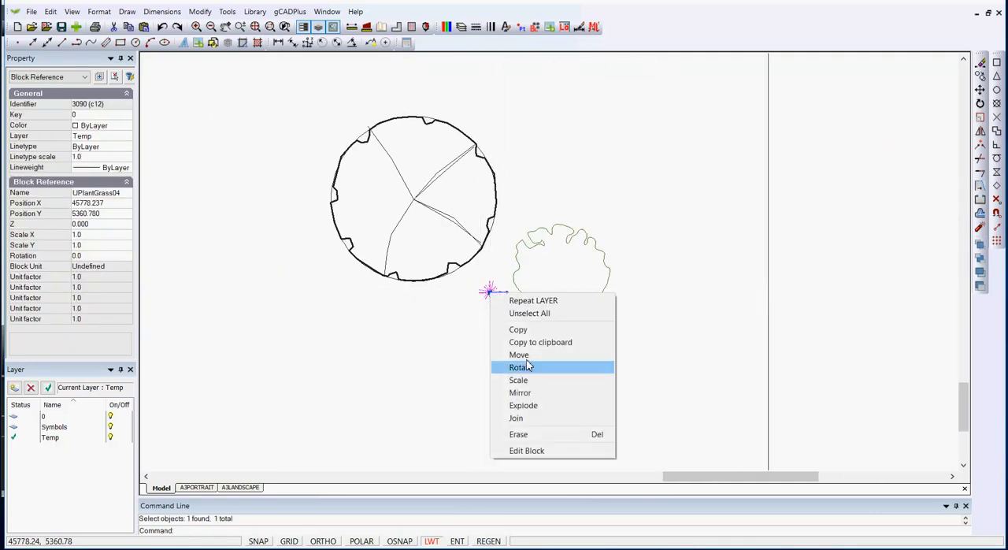
pyautogui.click(522, 448)
pyautogui.scroll(-2, 497, 373)
pyautogui.click(715, 450)
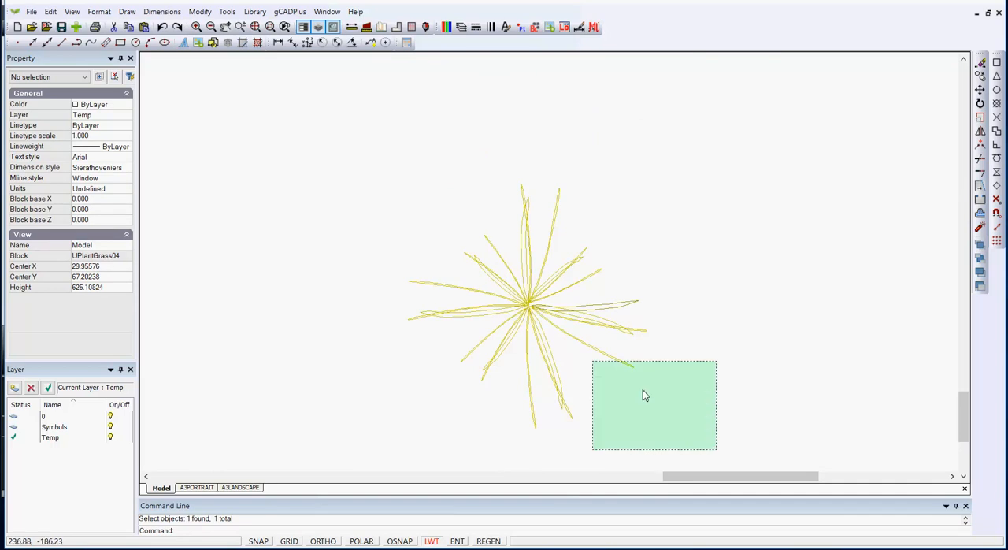
pyautogui.click(352, 131)
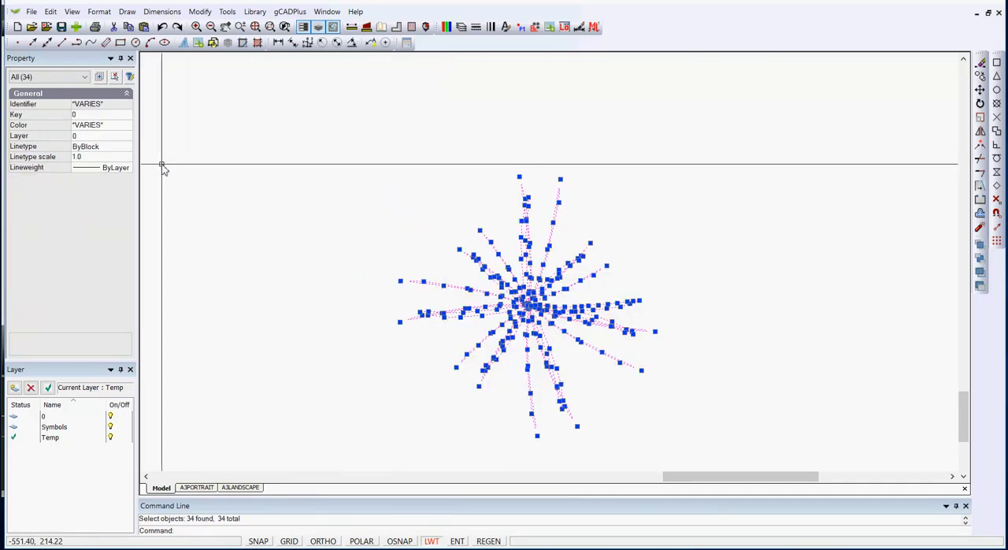
pyautogui.click(117, 137)
pyautogui.click(126, 137)
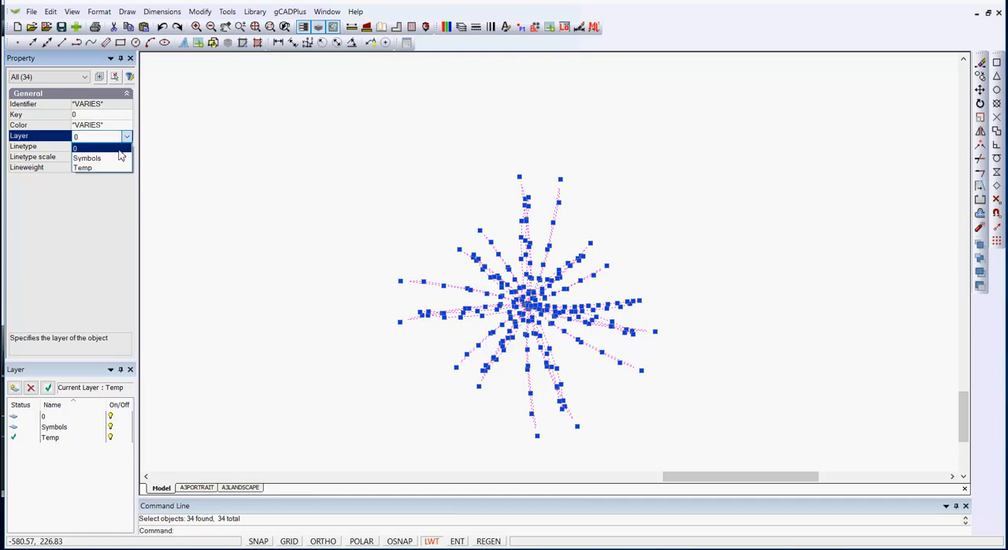
pyautogui.click(98, 155)
pyautogui.press('Escape')
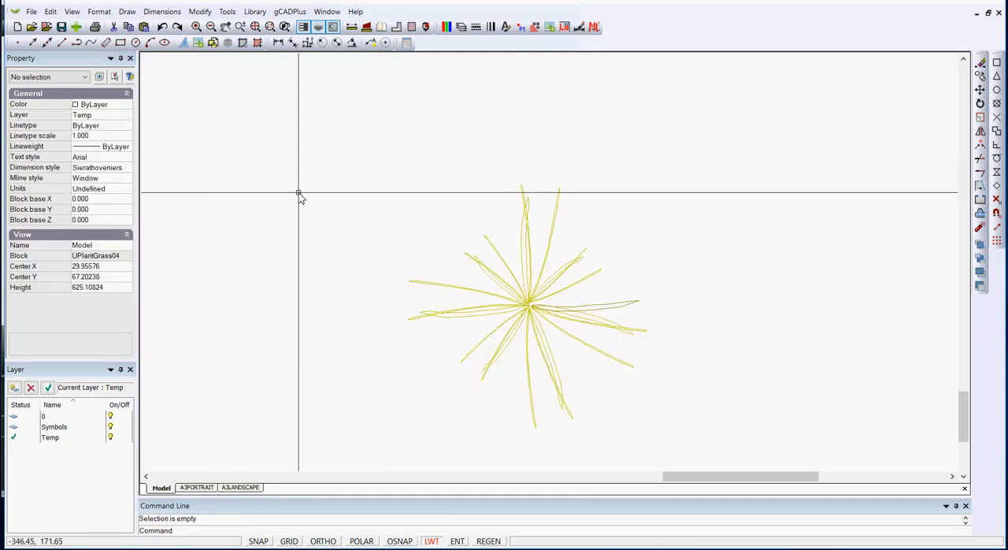
pyautogui.rightClick(378, 127)
pyautogui.click(426, 132)
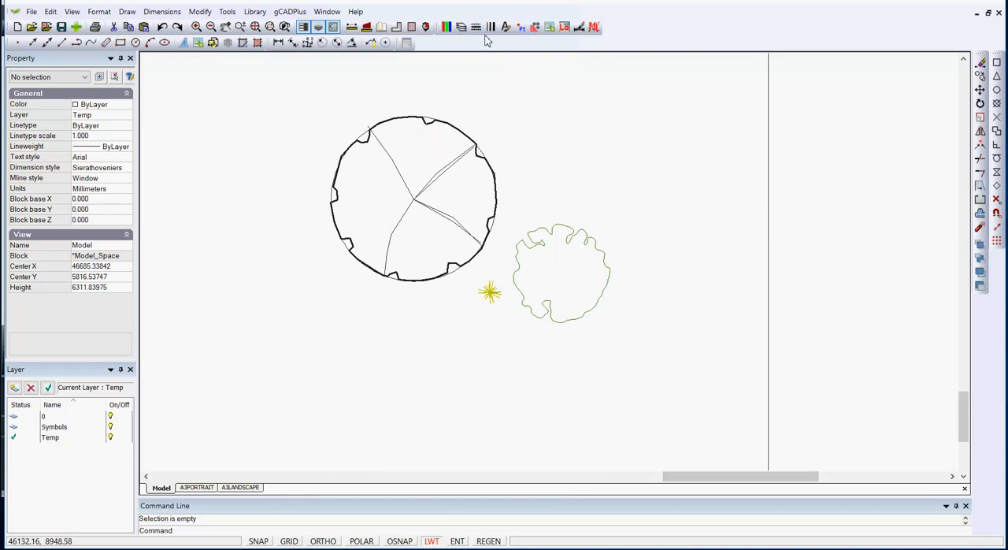
# Turn the Symbols layer off to test the edited grass block's visibility, and switch the layer back on
pyautogui.click(460, 27)
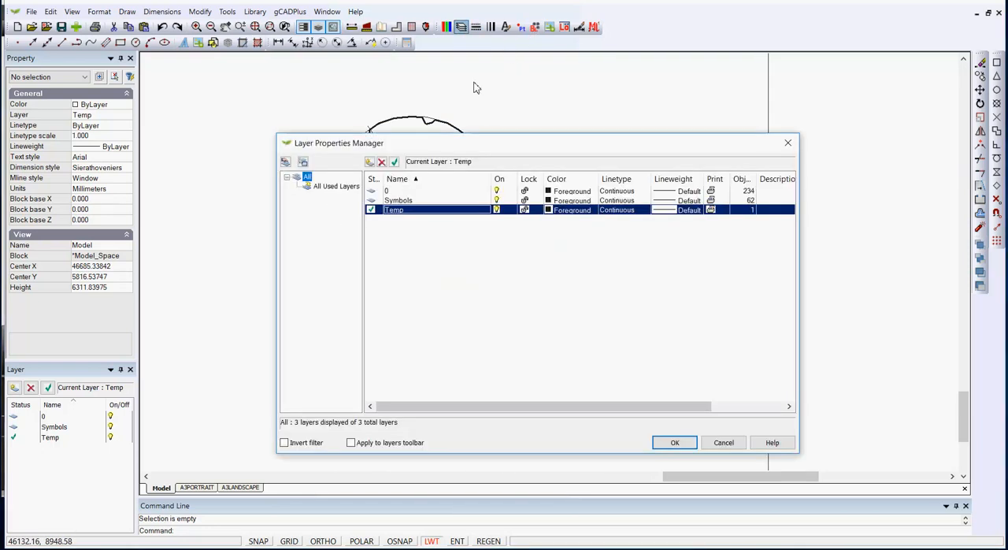
pyautogui.click(496, 202)
pyautogui.click(669, 442)
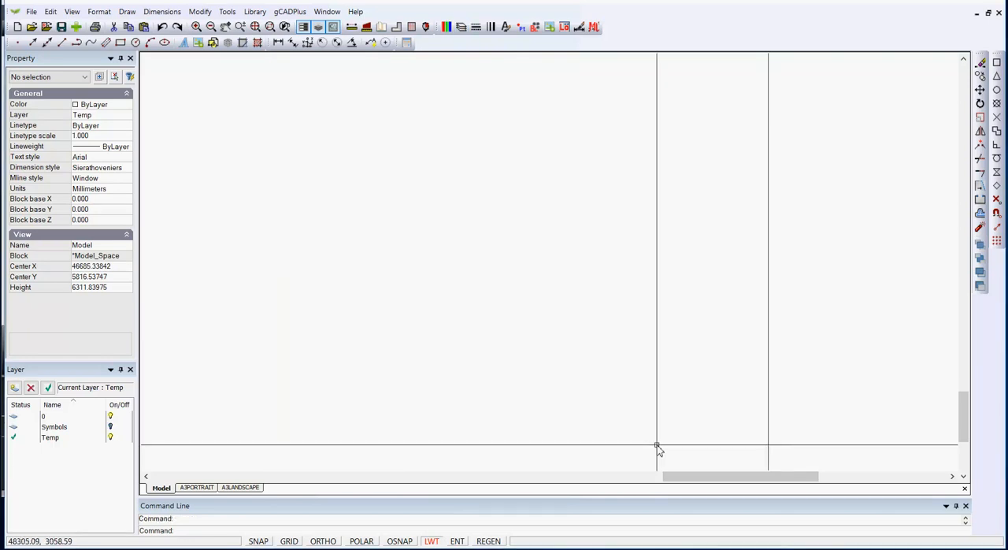
pyautogui.click(460, 27)
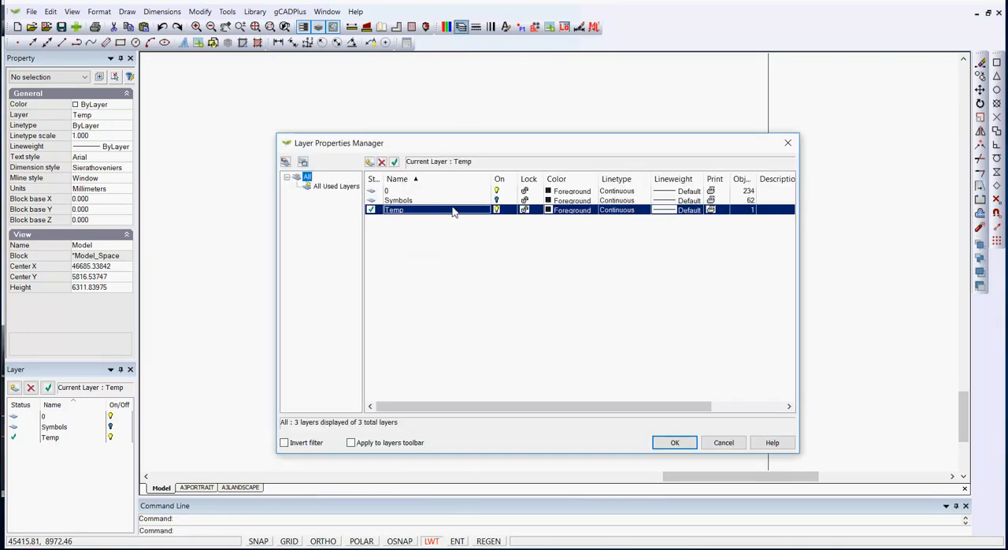
pyautogui.click(496, 200)
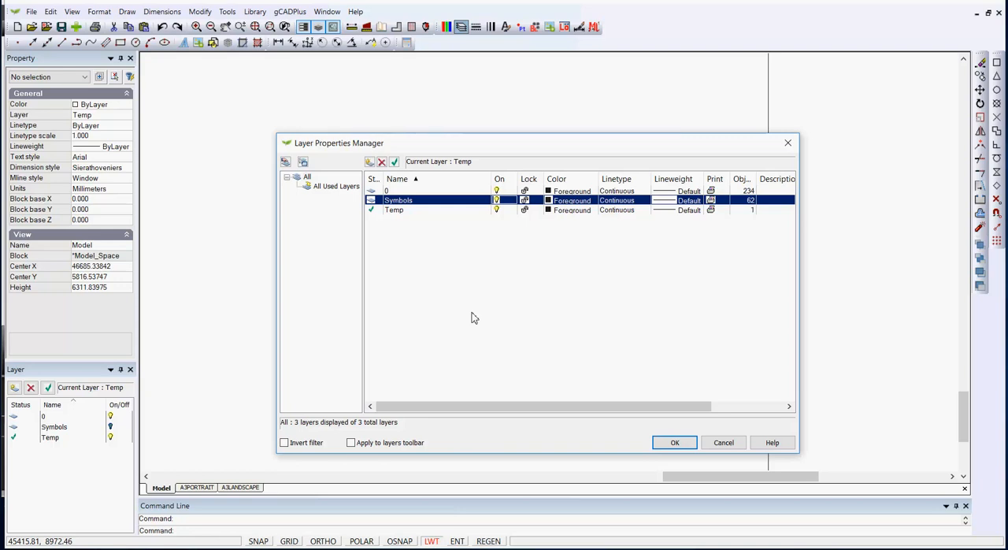
pyautogui.click(675, 443)
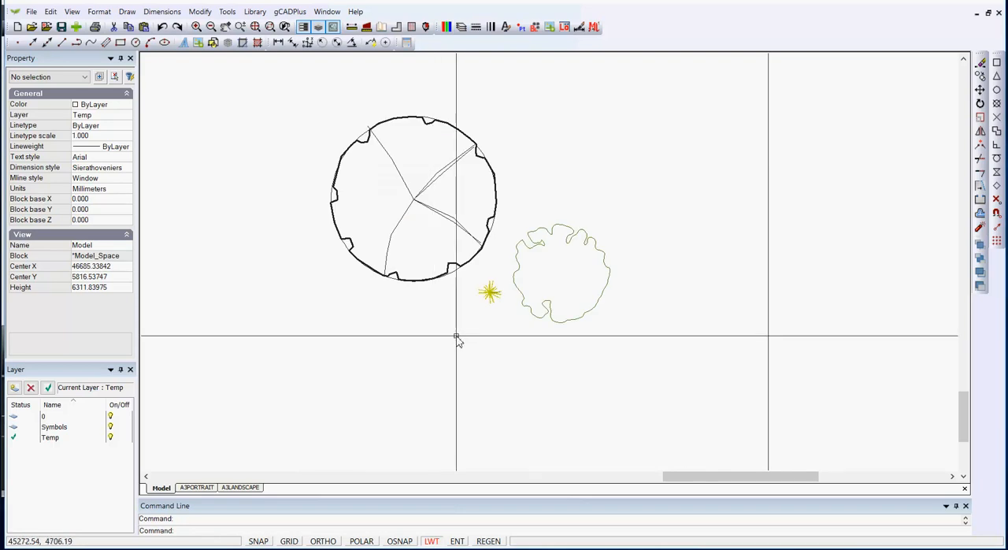